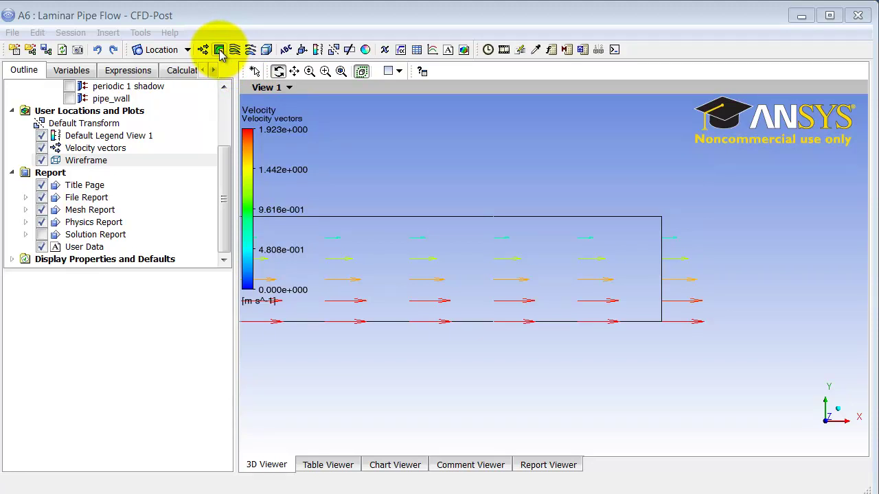
Insert a new contour named 'Velocity magnitude'.
left_click(219, 51)
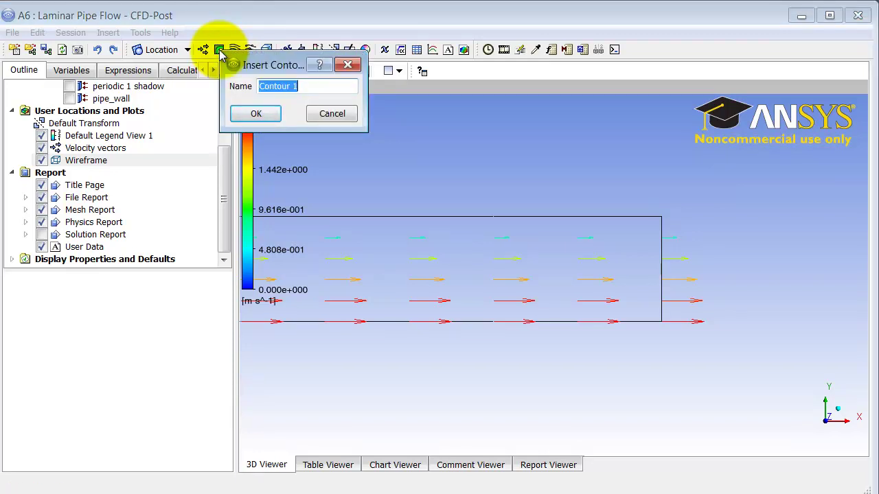
type("Velocity magnitude")
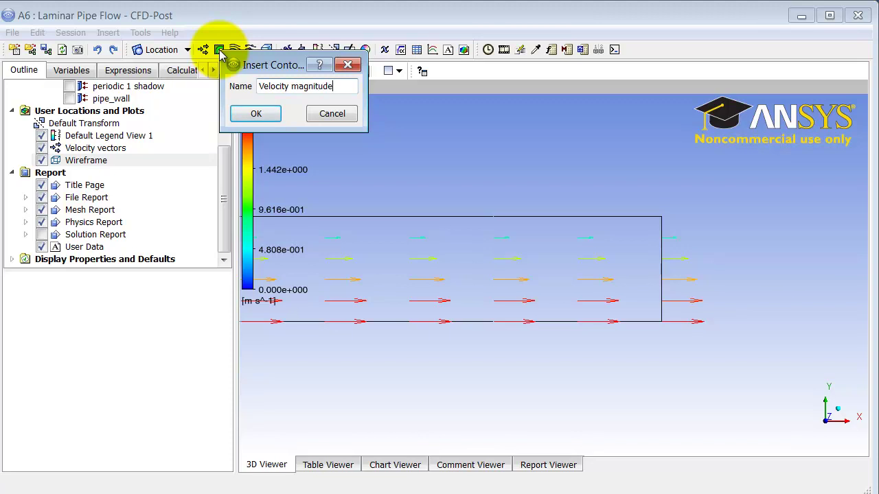
left_click(257, 114)
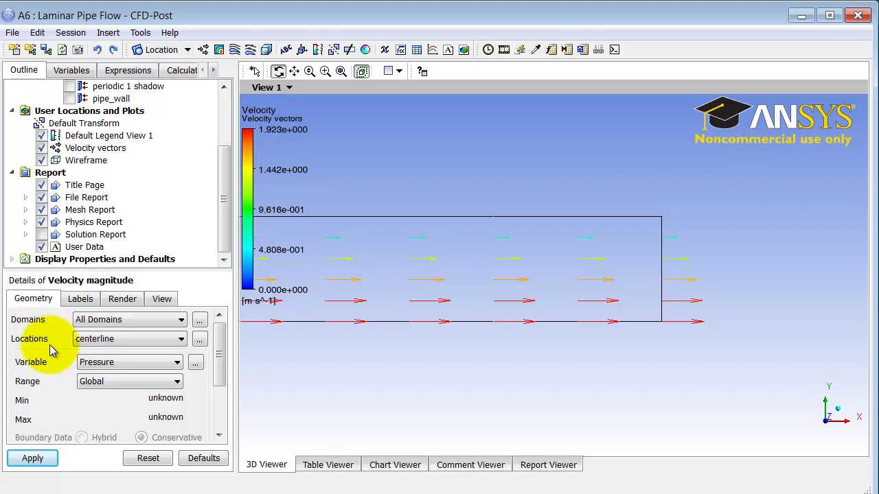
Place the Velocity magnitude contour on periodic 1, plot the Velocity variable, and apply it.
mouse_move(106, 339)
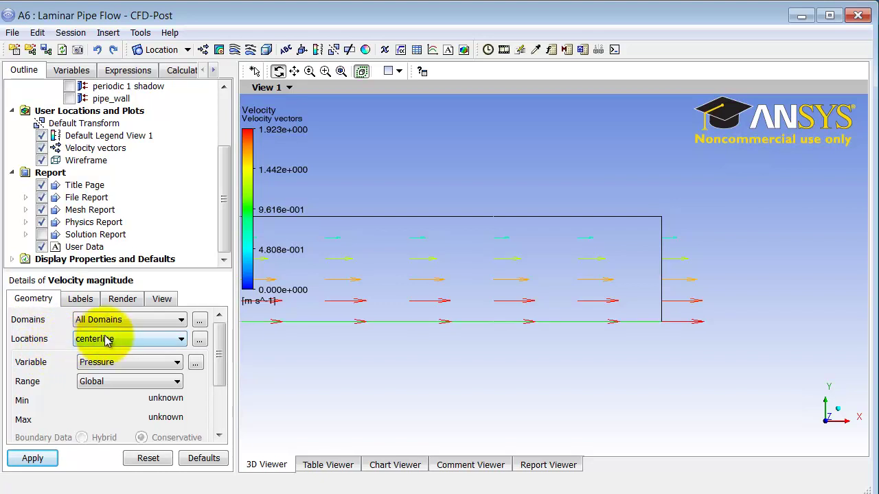
left_click(107, 339)
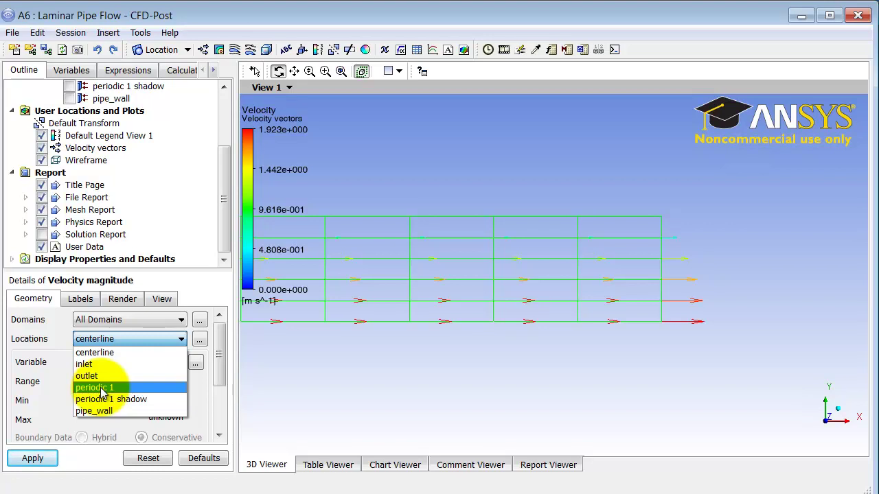
left_click(102, 389)
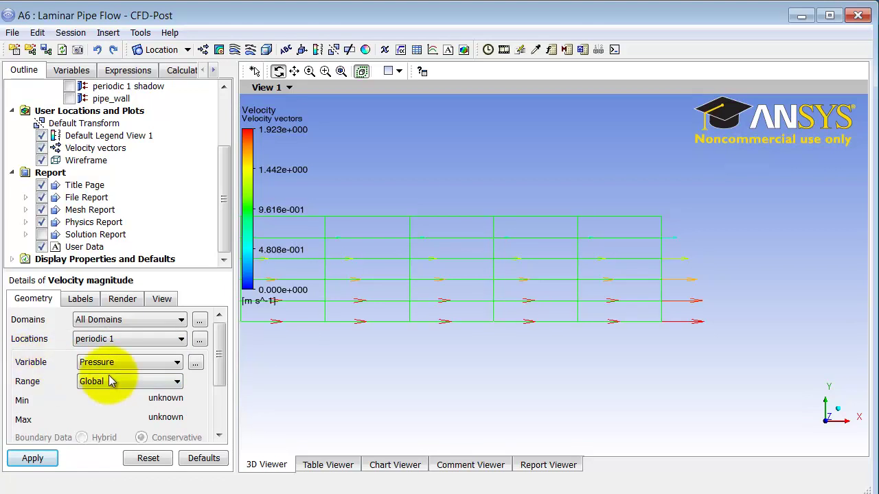
left_click(109, 364)
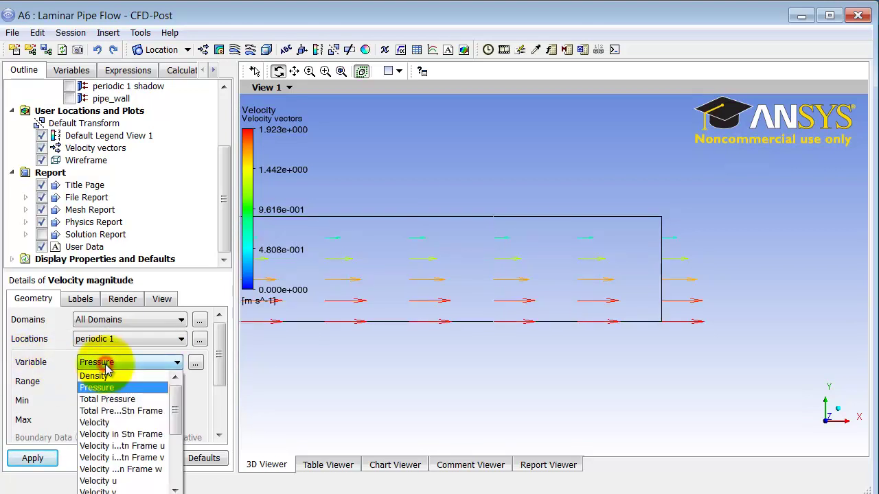
left_click(106, 424)
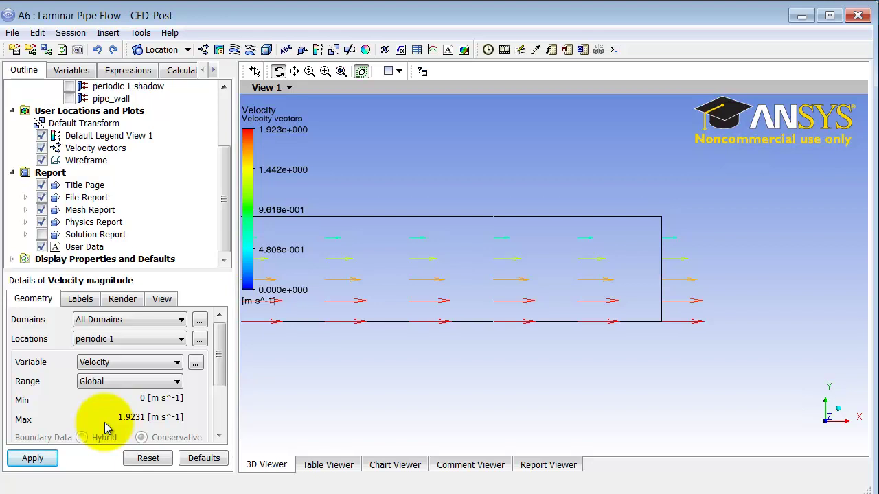
left_click(16, 463)
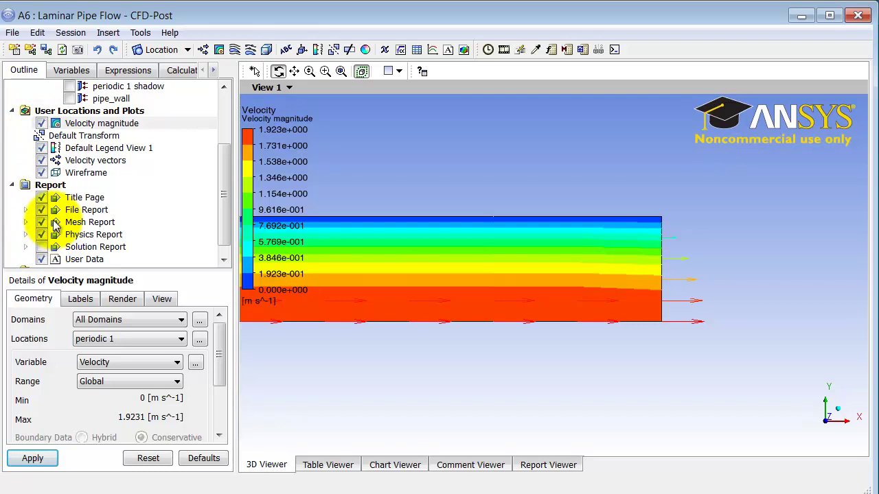
Turn off Velocity vectors and zoom and pan the view onto the pipe's contour.
left_click(42, 161)
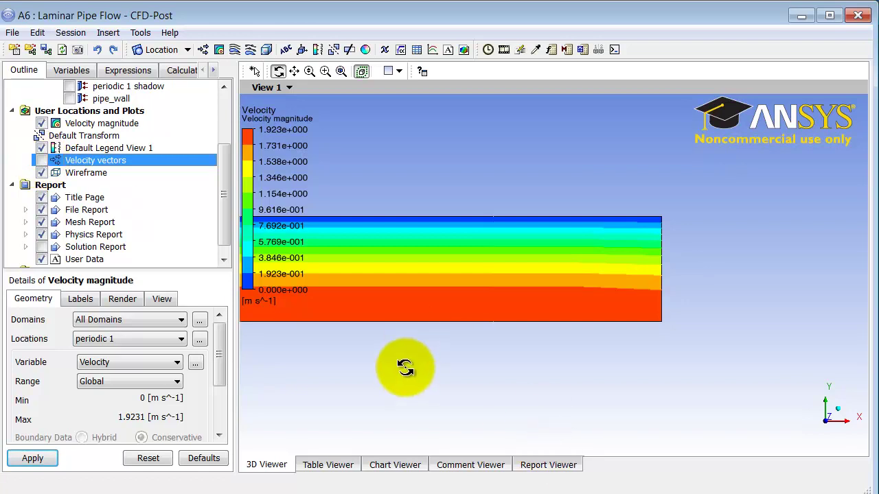
left_click_drag(405, 368, 403, 368)
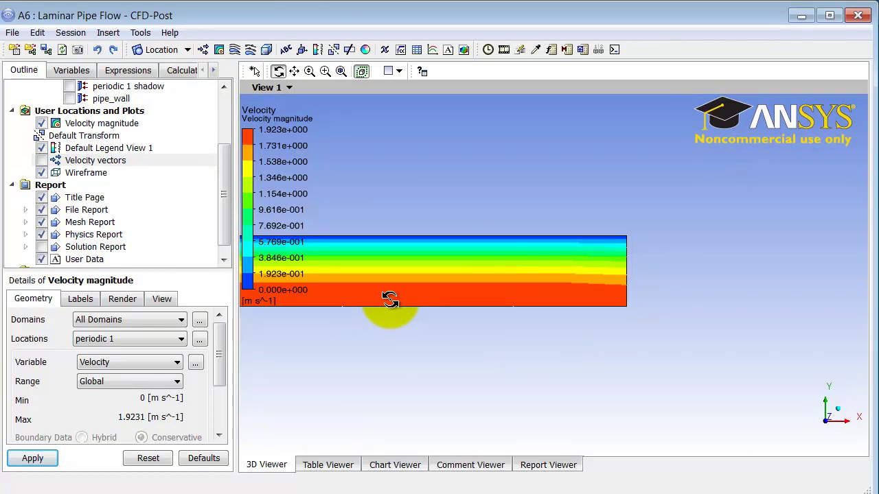
left_click_drag(389, 300, 390, 300)
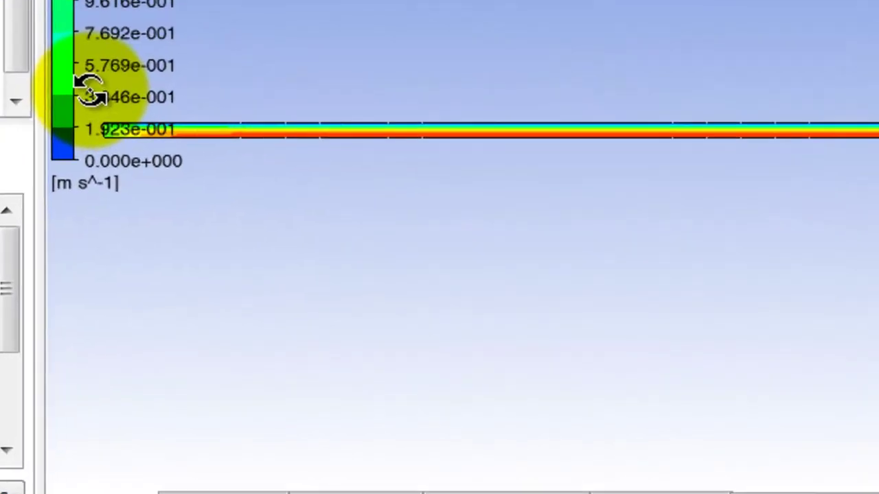
right_click_drag(261, 254, 312, 311)
right_click_drag(191, 203, 298, 220)
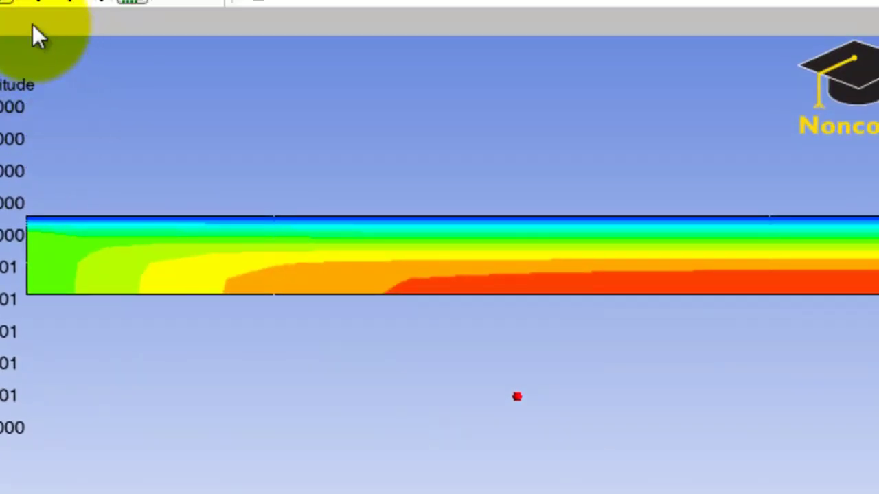
left_click(149, 272)
left_click_drag(181, 291, 259, 372)
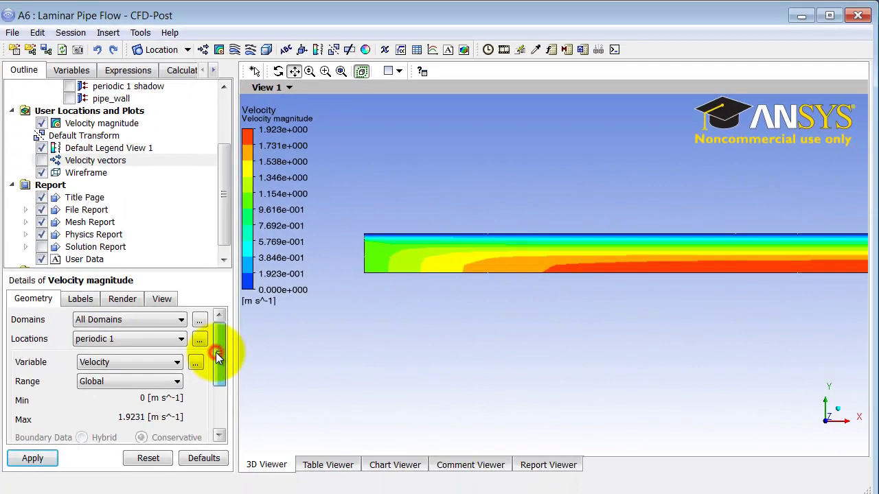
left_click_drag(217, 357, 223, 415)
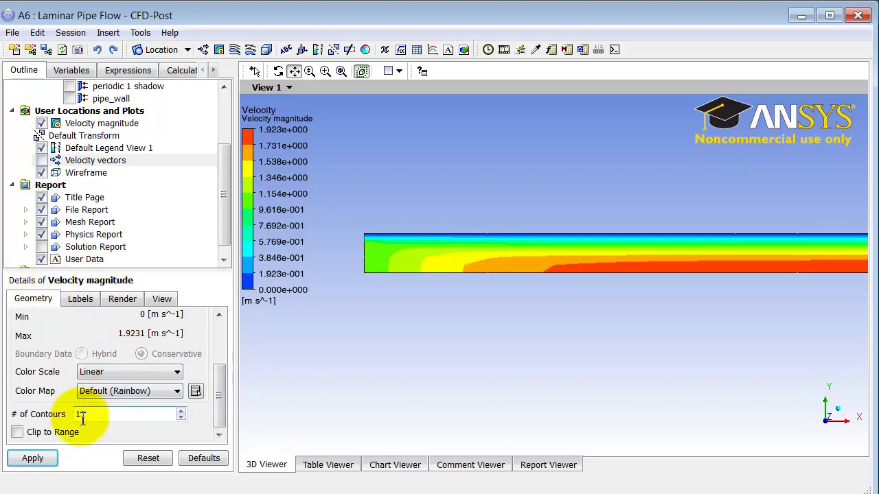
Set the contour's # of Contours to 51, apply, and frame the full pipe length.
left_click_drag(81, 415, 76, 419)
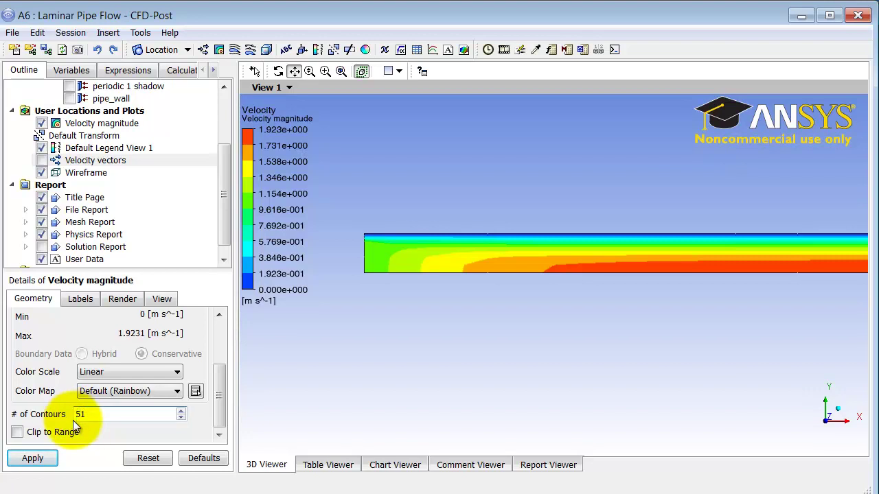
type("5")
left_click(51, 461)
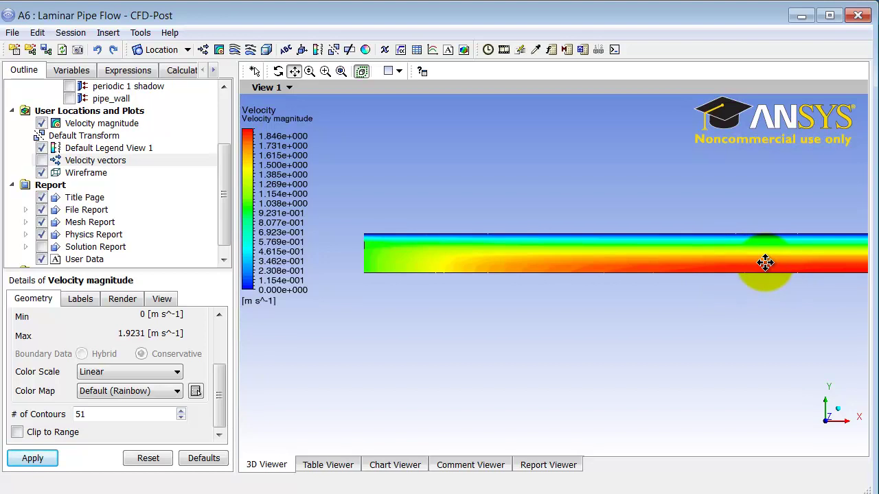
middle_click_drag(764, 262, 758, 260)
left_click_drag(760, 274, 639, 291)
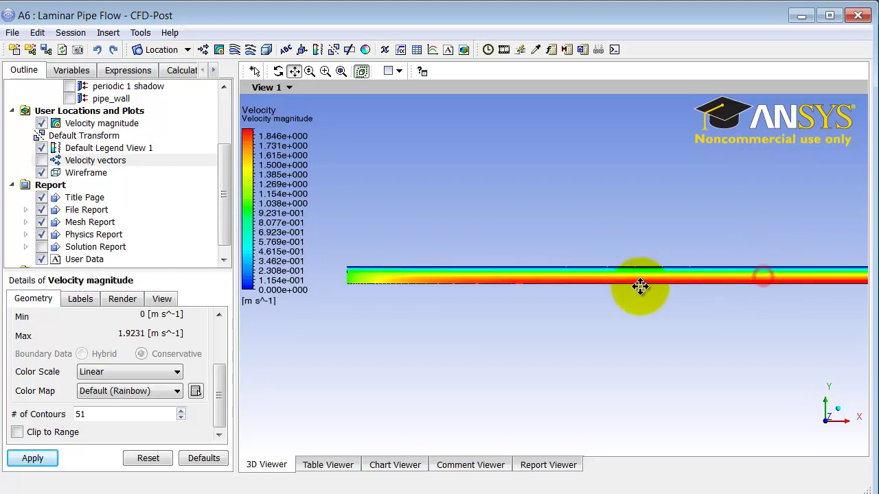
middle_click_drag(640, 287, 674, 275)
left_click_drag(674, 275, 558, 279)
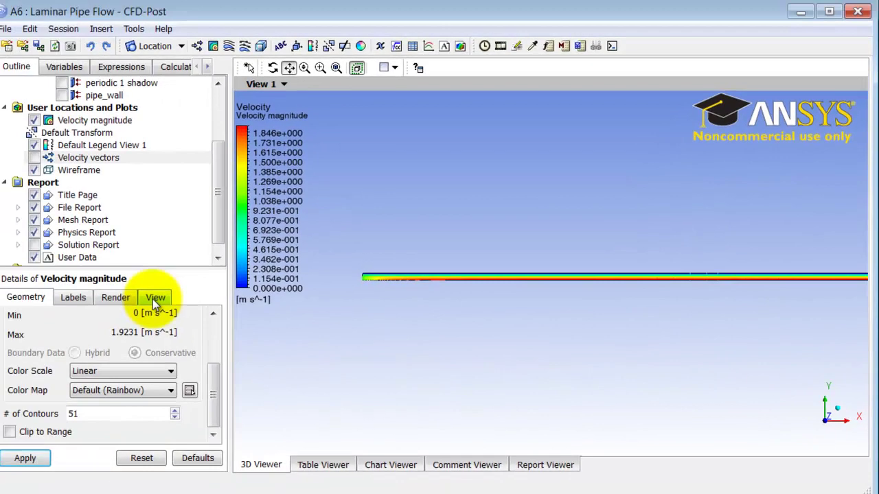
Enable Apply Scale on the contour's View tab with factors 1, 10, 1 and apply.
left_click(161, 299)
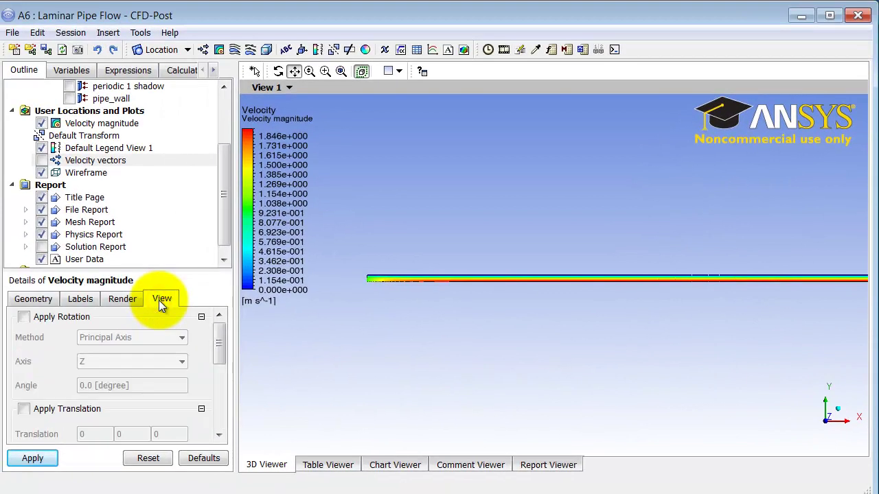
left_click_drag(224, 359, 226, 406)
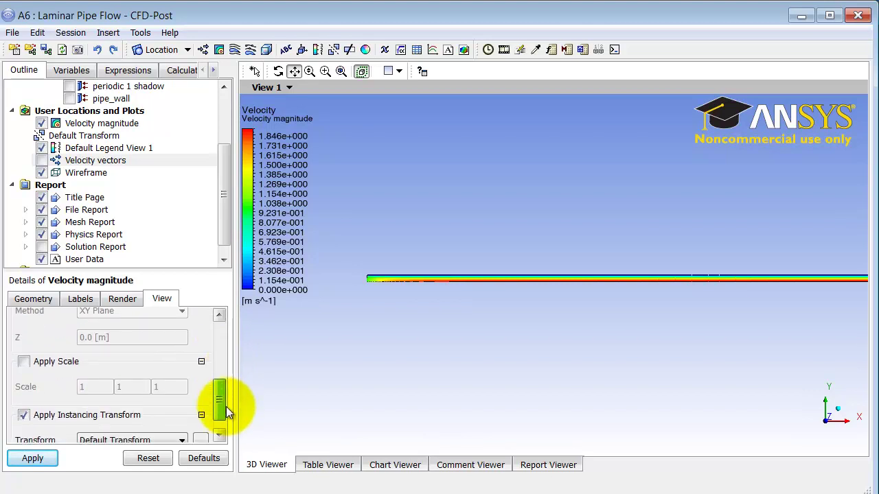
left_click(25, 367)
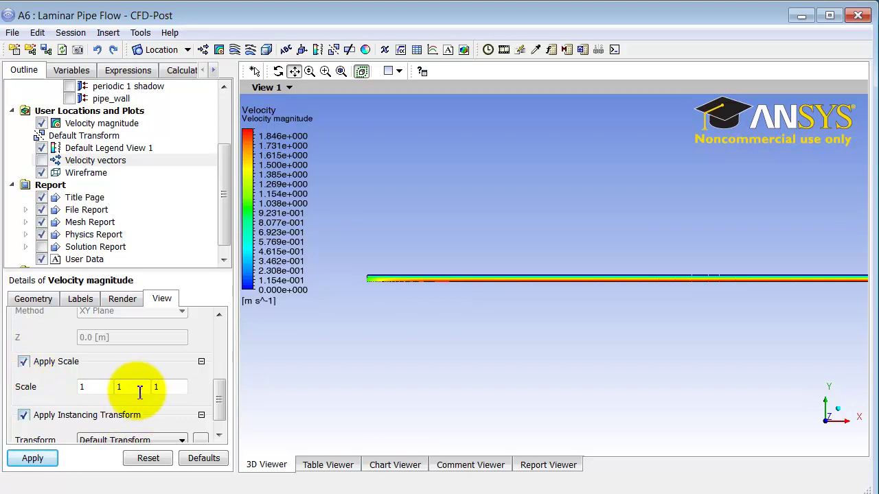
left_click(122, 387)
type("0")
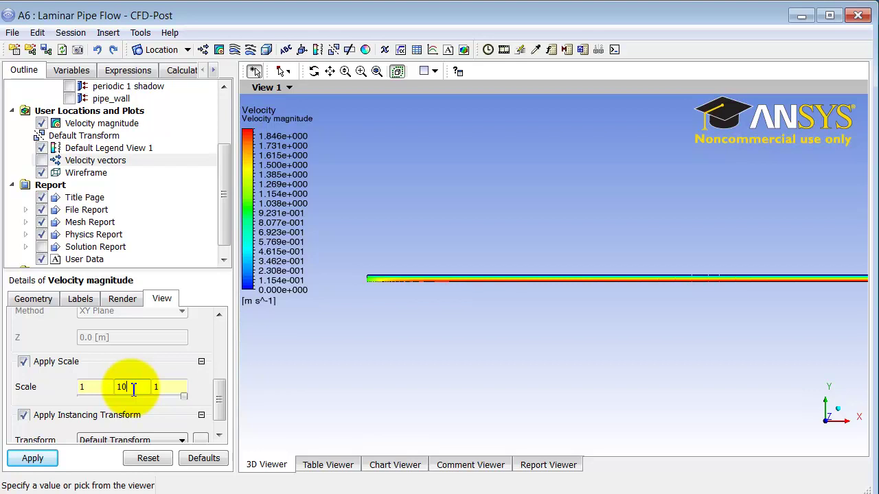
left_click(36, 460)
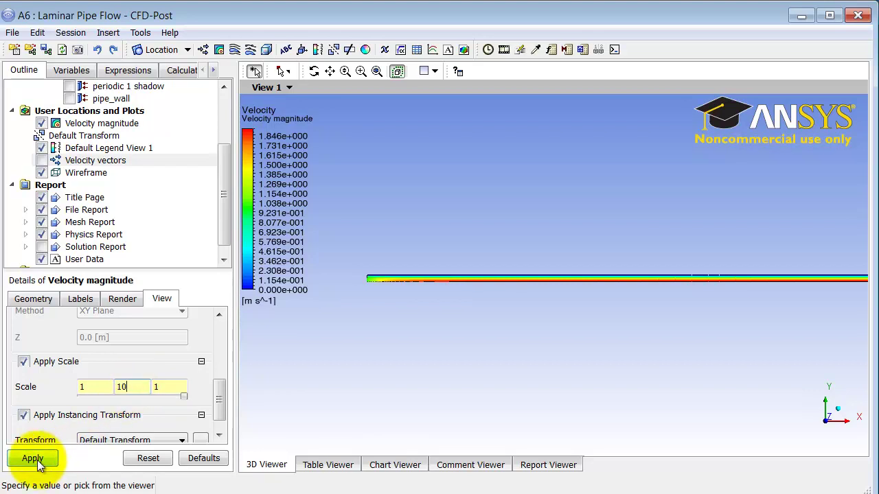
left_click(34, 460)
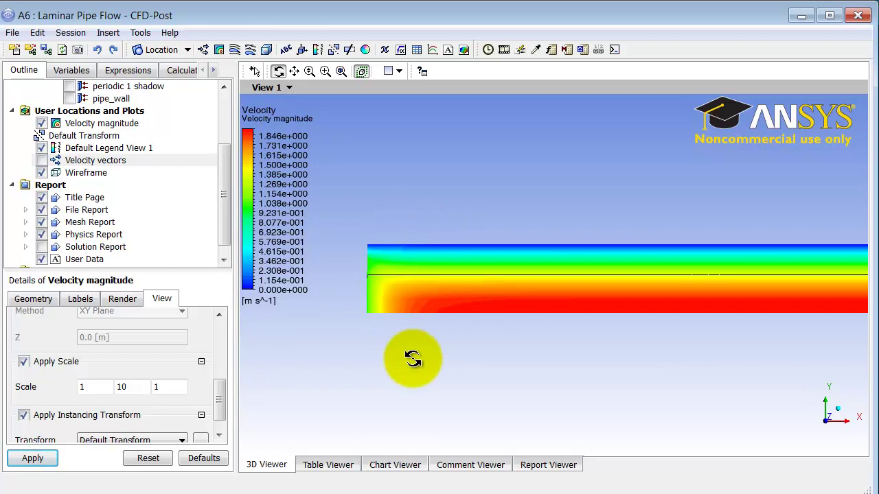
left_click_drag(412, 355, 426, 353)
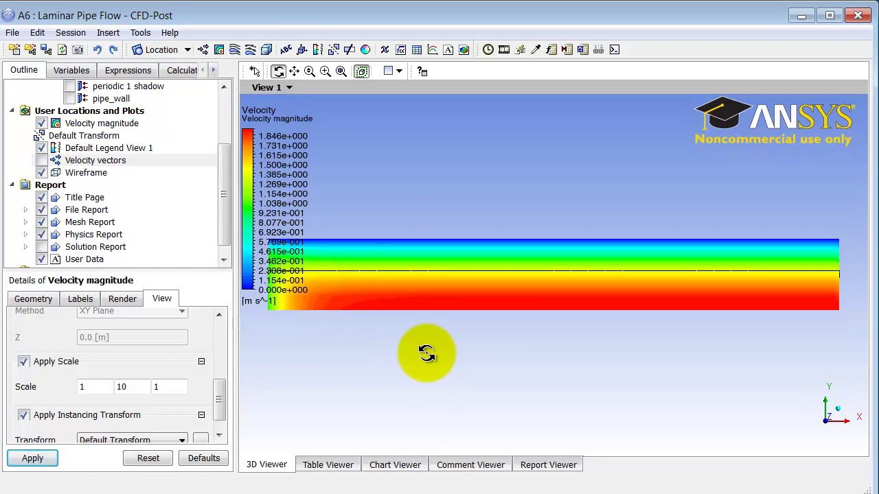
left_click_drag(427, 352, 426, 353)
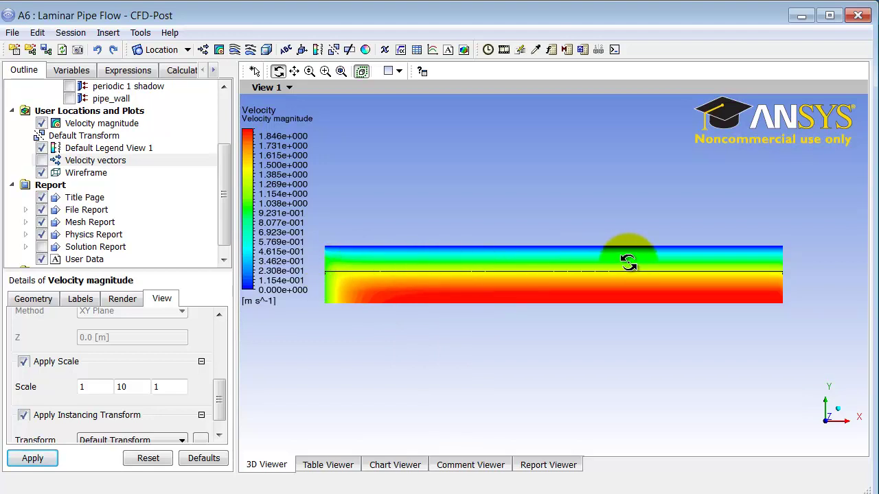
Turn off the Wireframe outline, leaving the stretched half-pipe velocity profile visible.
left_click(41, 173)
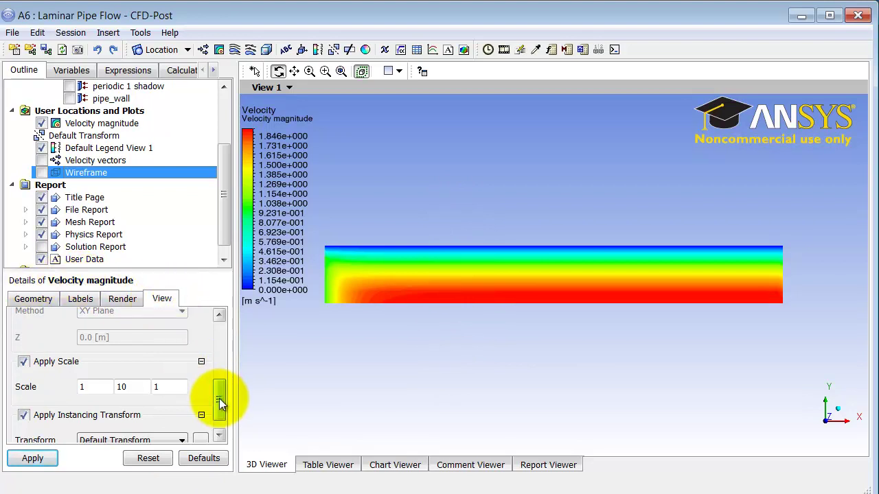
left_click_drag(220, 399, 220, 381)
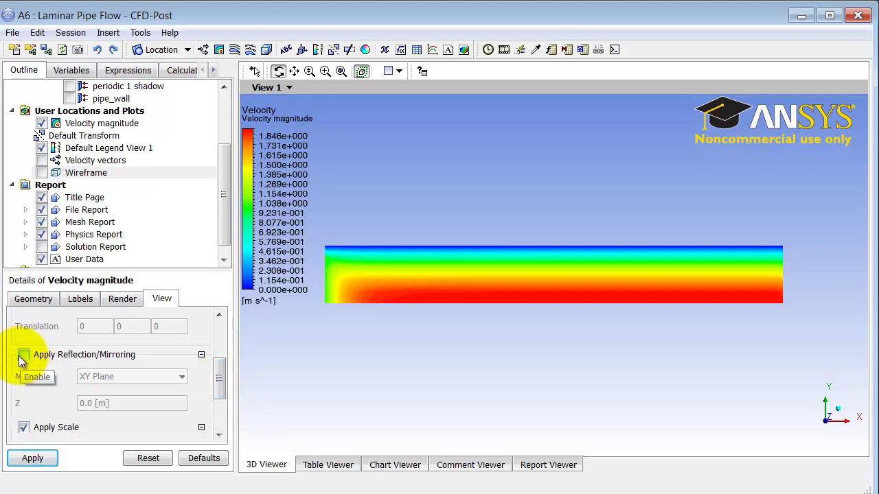
Mirror the contour about the ZX Plane, apply, then view the Velocity profile chart.
left_click(22, 360)
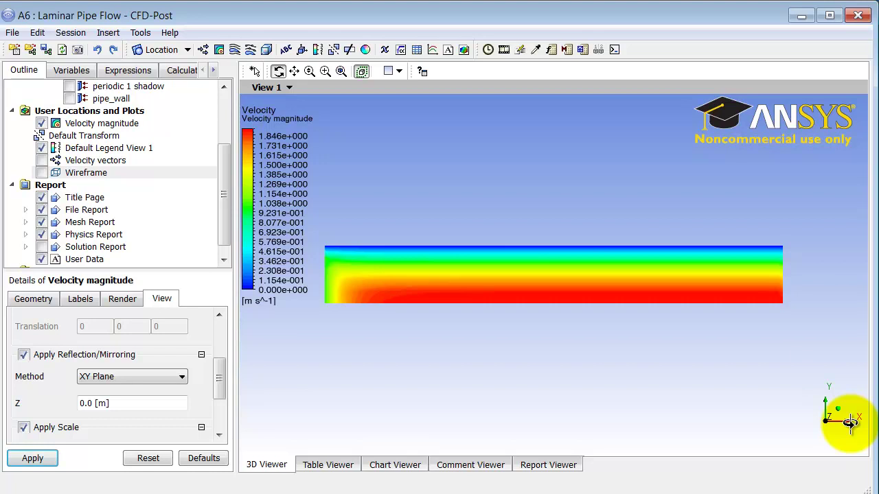
left_click(113, 377)
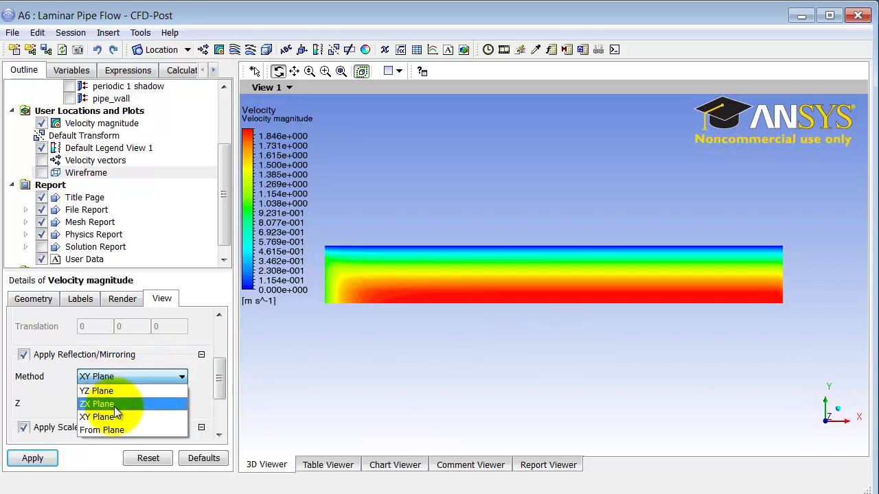
left_click(113, 405)
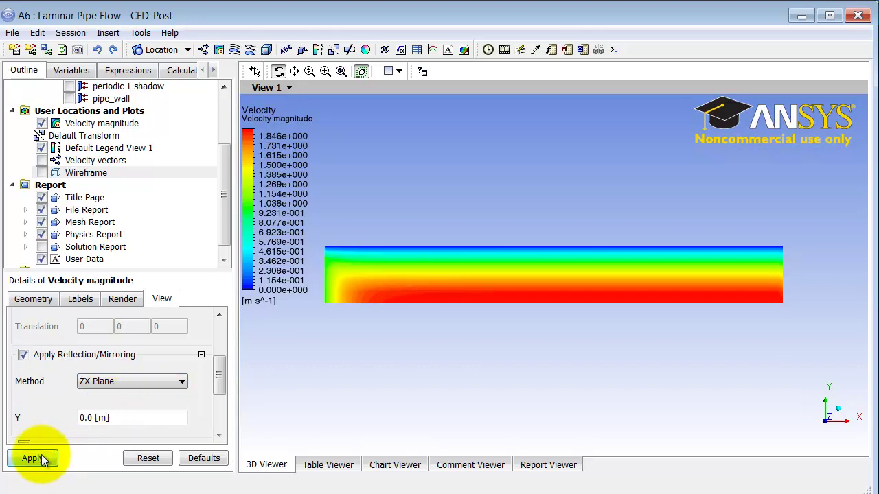
left_click(42, 458)
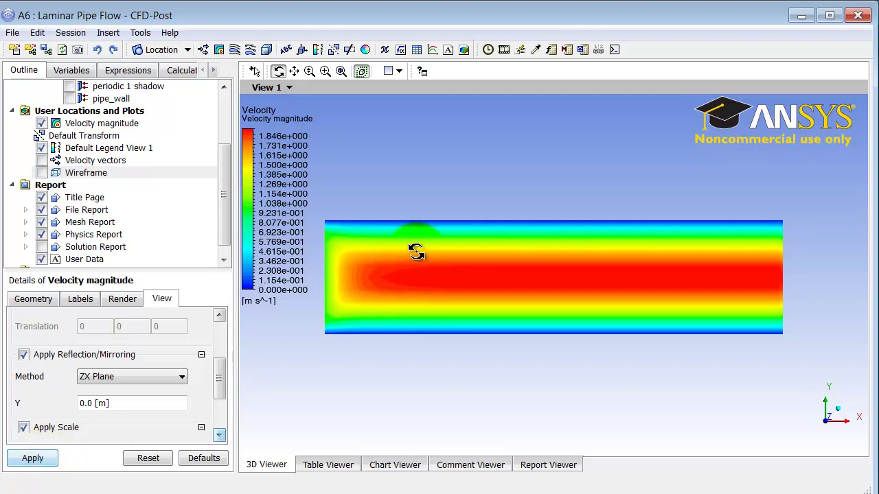
left_click(762, 269)
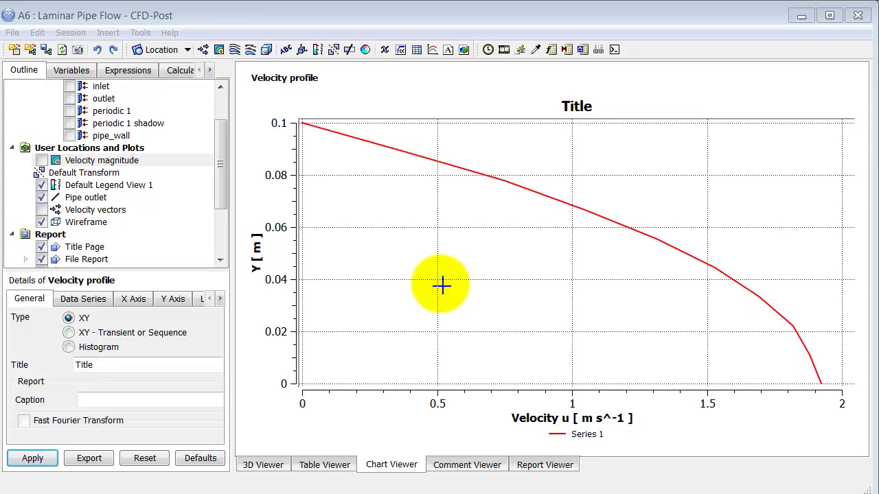
Switch from the Velocity profile chart back to the 3D Viewer.
left_click(264, 466)
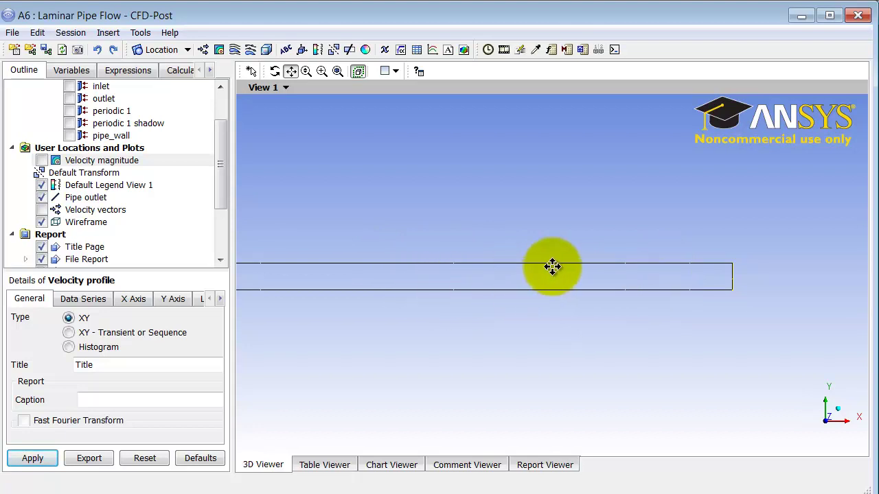
Add a line named Centerline from (0, 0, 0) to (8, 0, 0) and apply it.
left_click(184, 50)
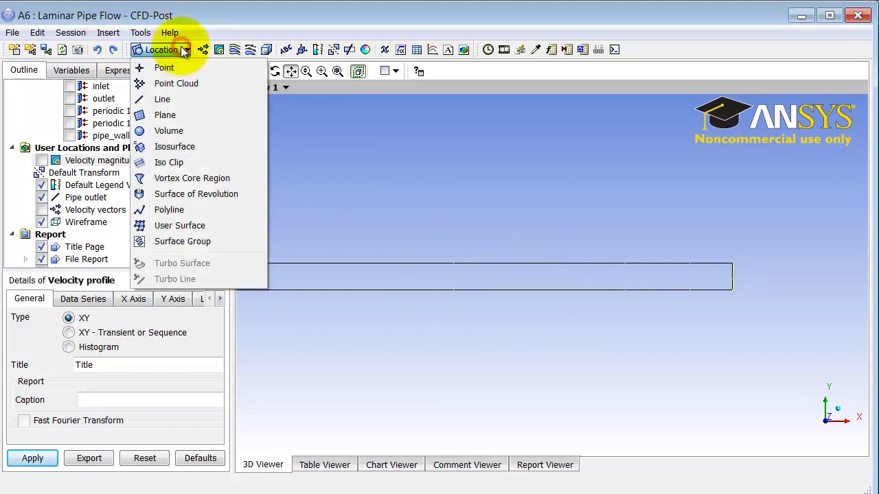
left_click(176, 101)
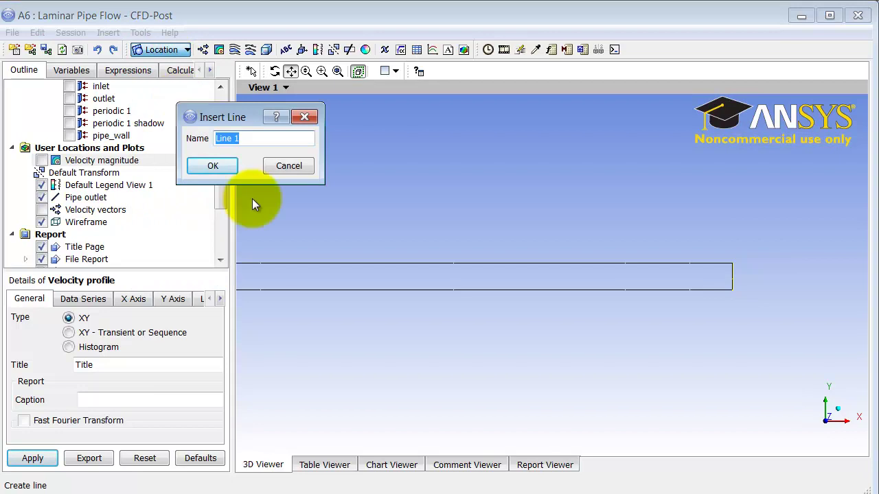
type("Ce")
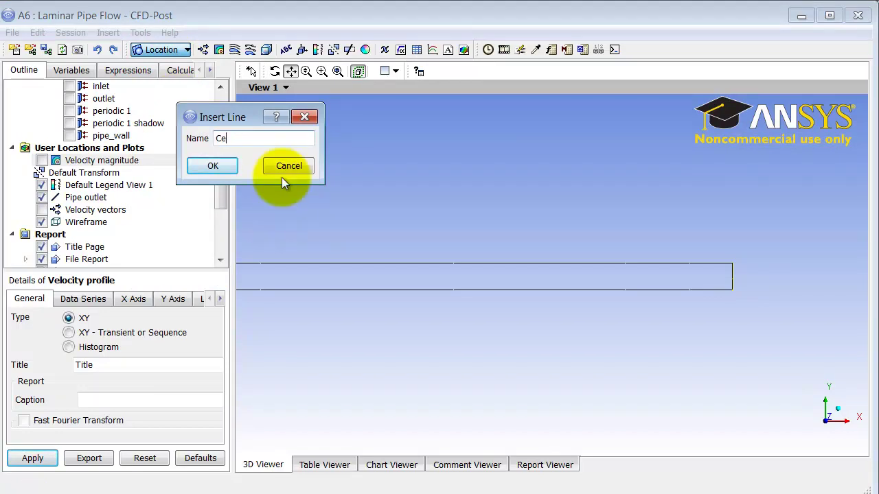
type("nterline")
key("Return")
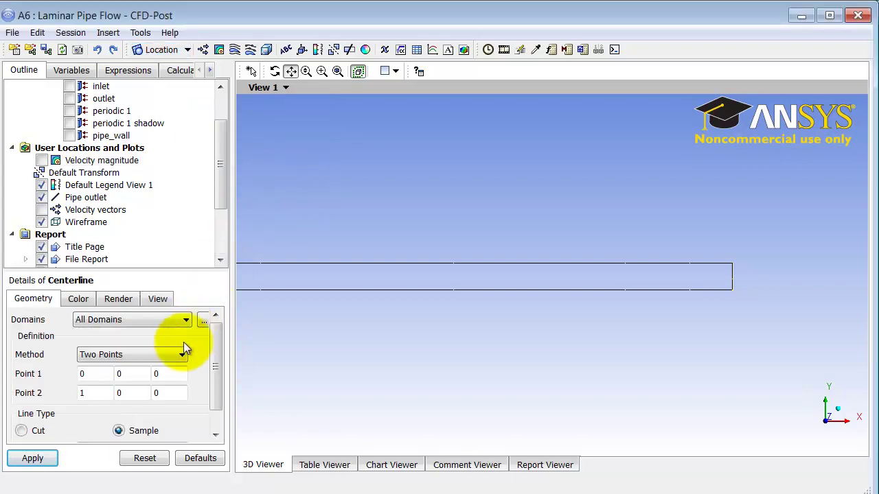
left_click(87, 393)
key("BackSpace")
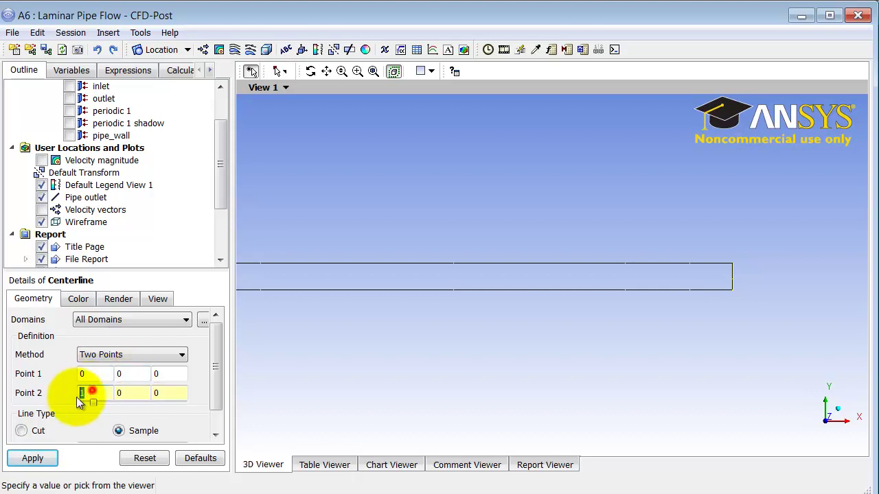
type("8")
left_click(38, 459)
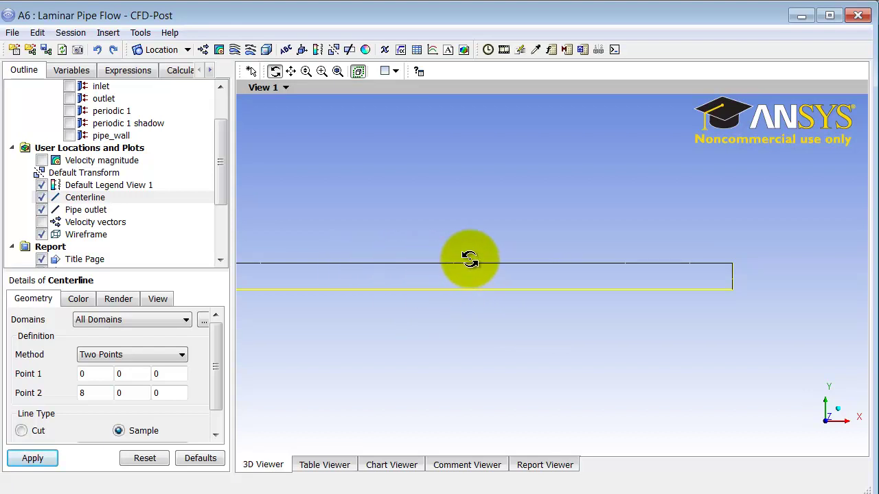
Duplicate the Centerline line under the name 'Pipe Wall'.
right_click(74, 199)
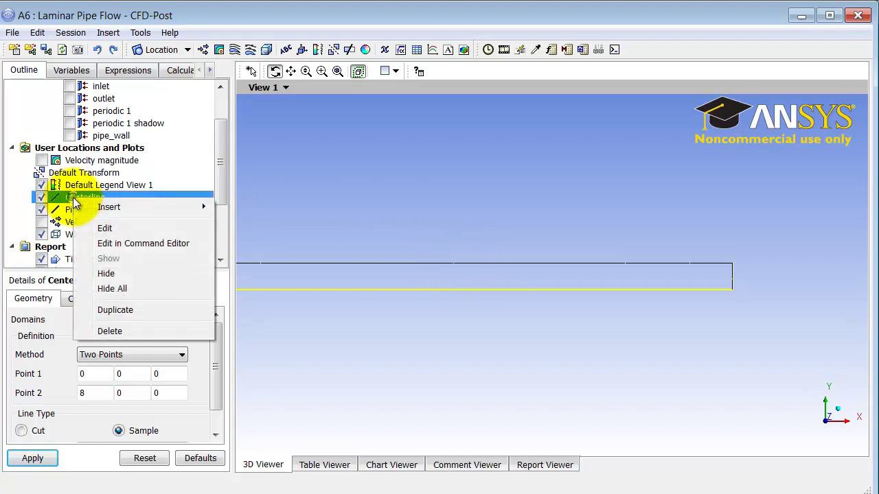
left_click(111, 312)
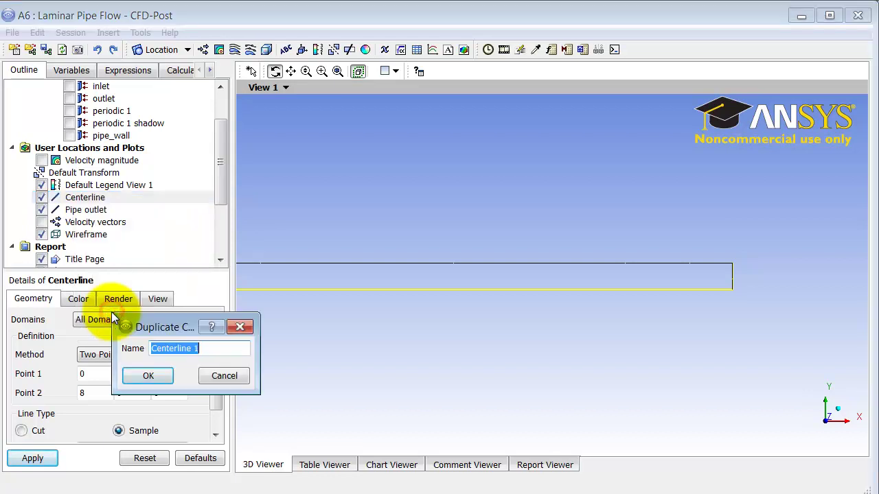
type("P")
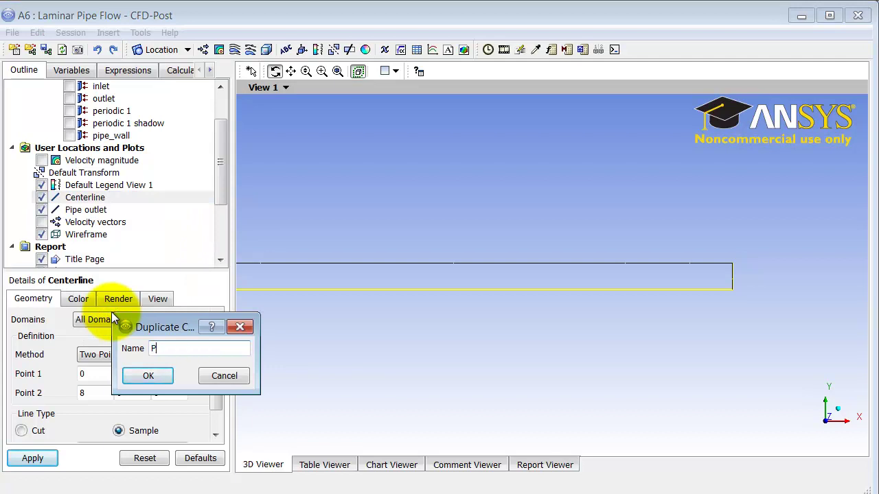
type("ipe Wall")
left_click(146, 378)
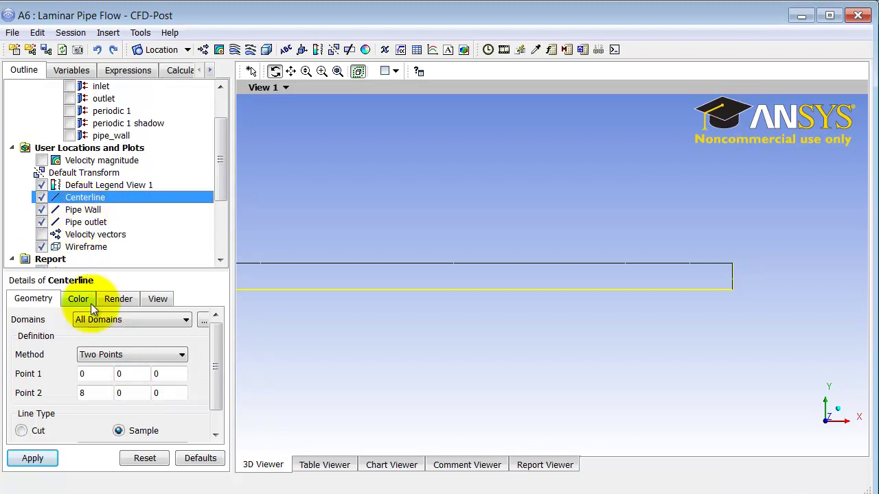
Set both Pipe Wall endpoint Y coordinates to 0.1 and apply, giving (0, 0.1, 0) to (8, 0.1, 0).
left_click(82, 211)
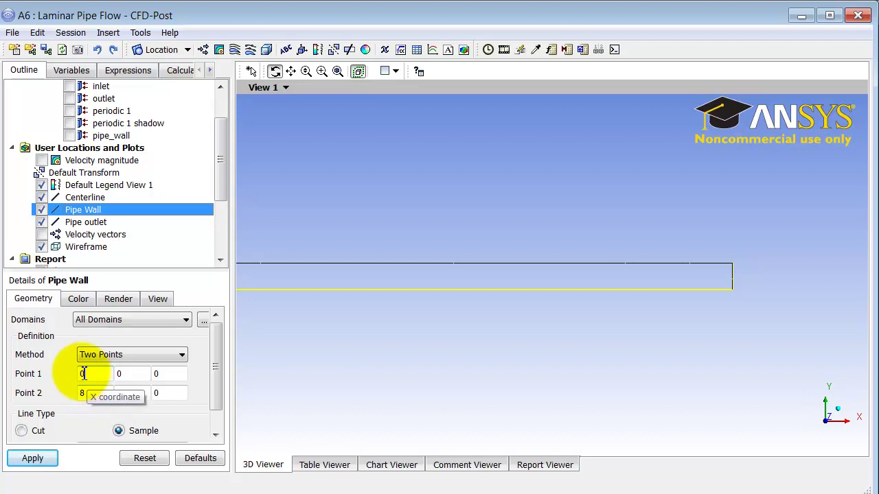
left_click(130, 376)
type(".1")
left_click(130, 392)
type(".1")
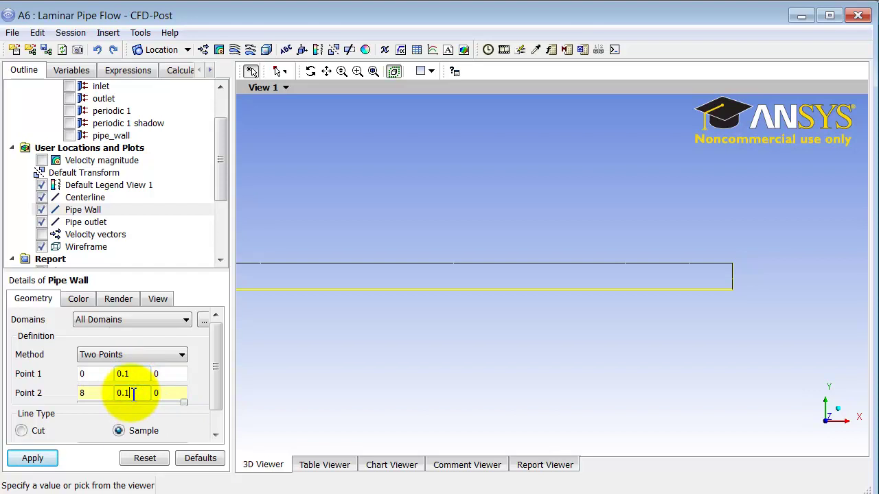
left_click(43, 461)
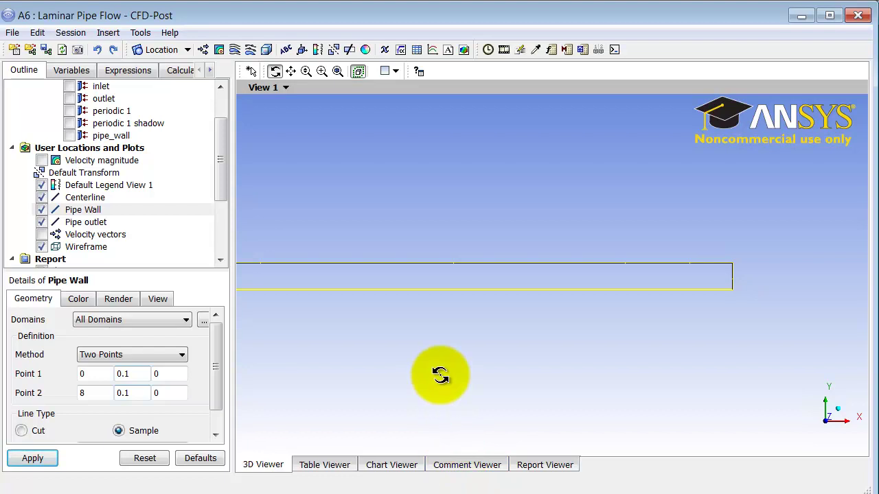
Insert a new XY chart titled 'Axial pressure variation'.
left_click(432, 51)
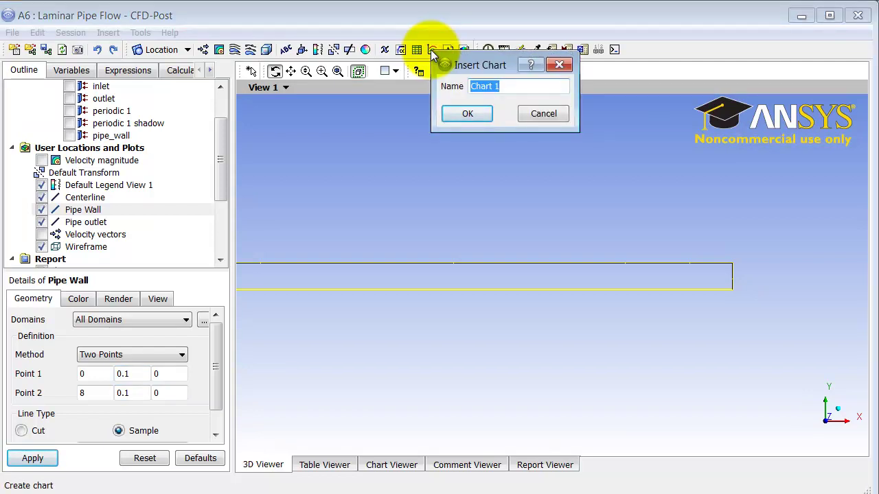
type("P")
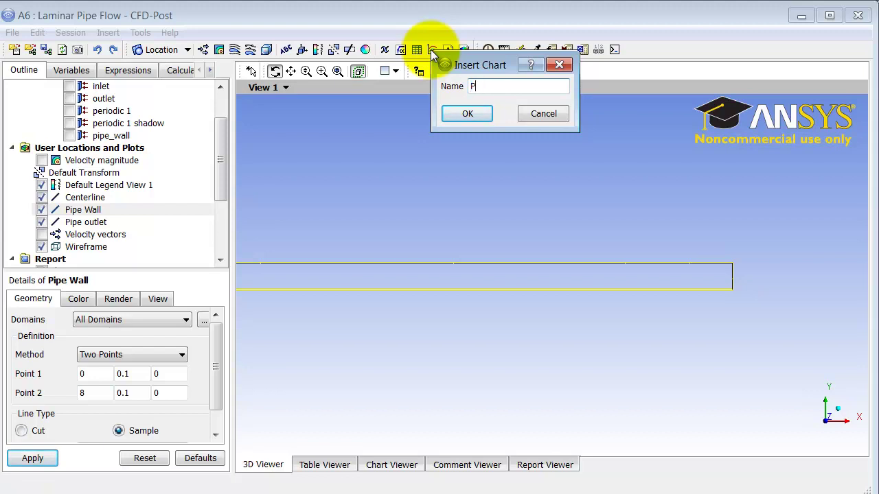
type("ressure variation")
key("Left")
key("Left")
key("Left")
key("Left")
key("Left")
key("Left")
key("Left")
key("Left")
key("Left")
key("Left")
key("Left")
type("Axial")
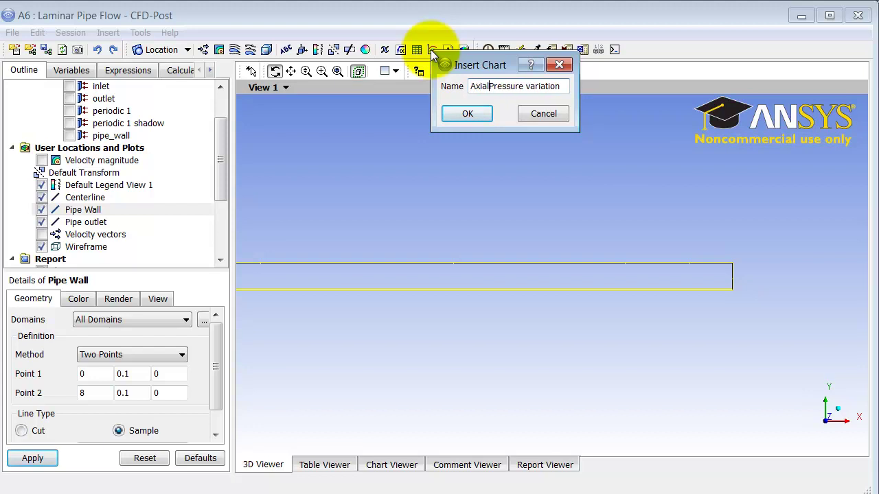
key("Delete")
type("p")
left_click(475, 115)
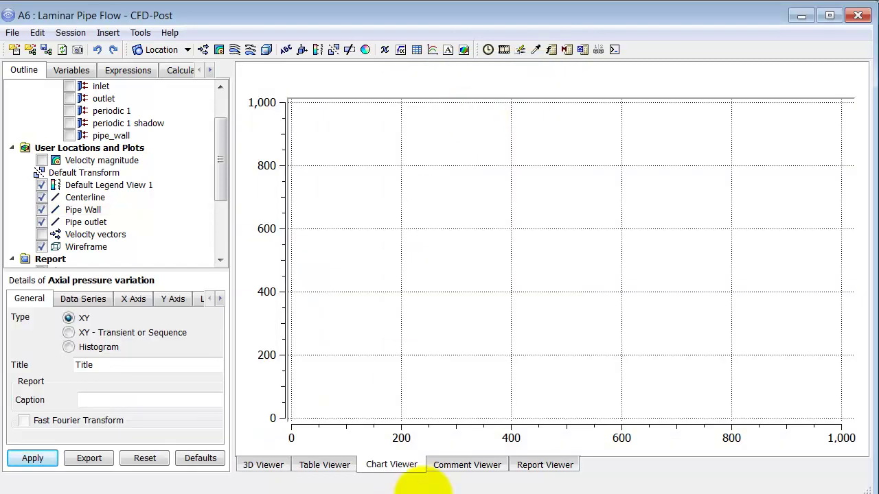
Take the chart's Series 1 data along the Centerline.
left_click(90, 300)
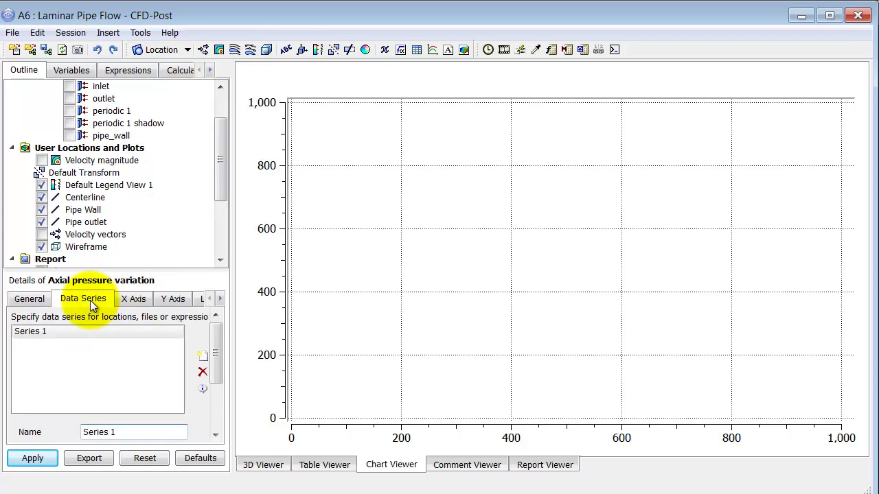
left_click_drag(215, 340, 216, 394)
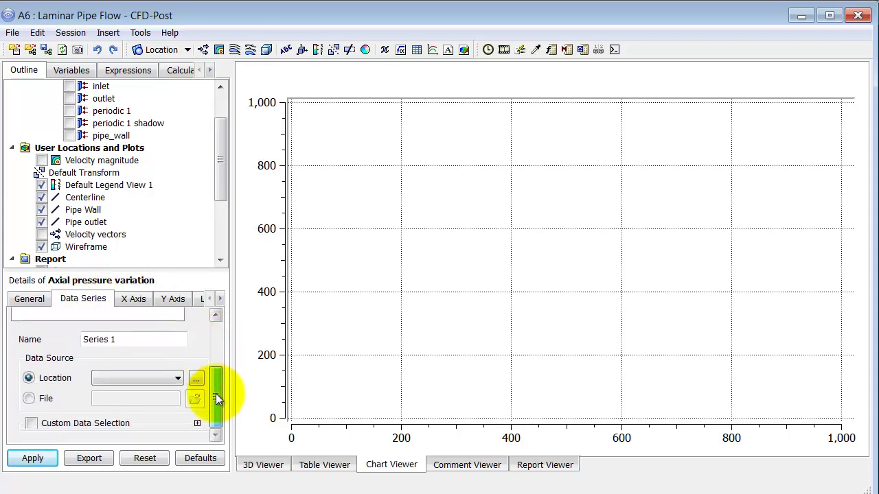
left_click(115, 377)
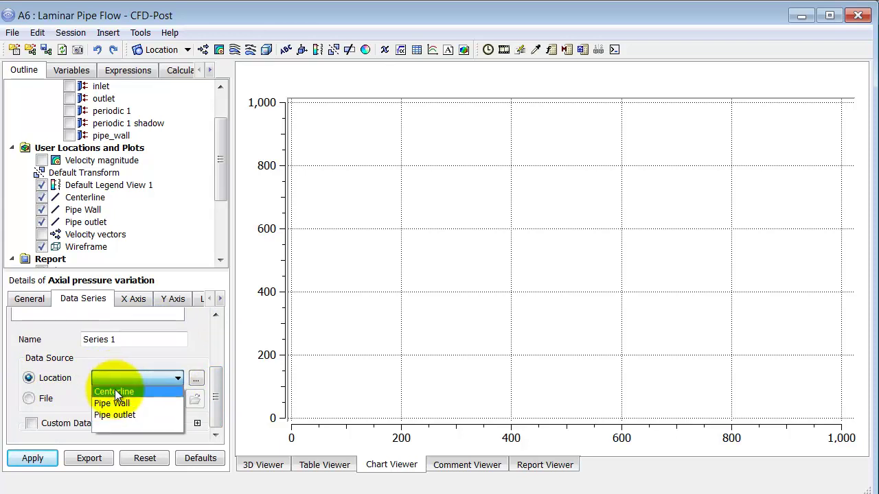
left_click(114, 391)
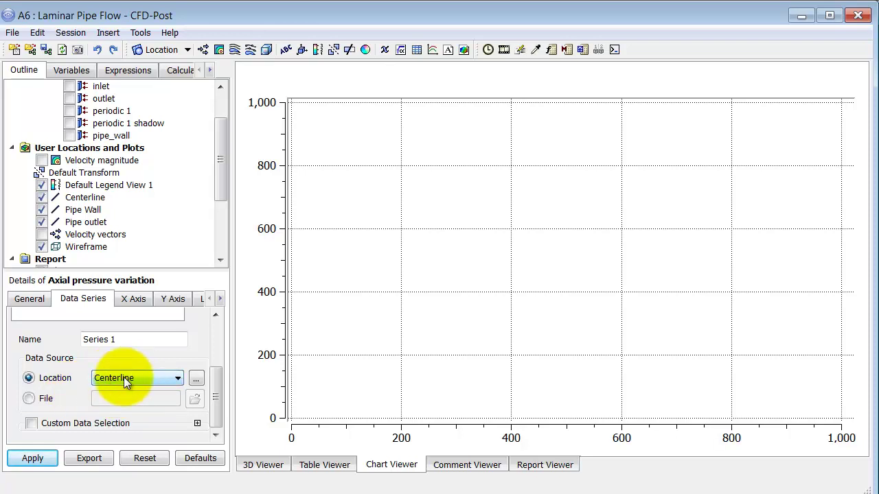
Plot Pressure against the X coordinate and apply to draw the chart.
left_click(132, 298)
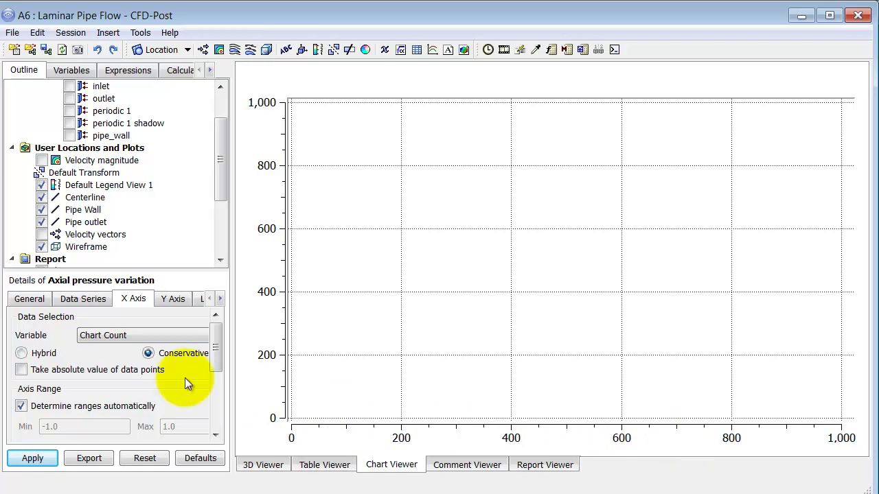
left_click(92, 337)
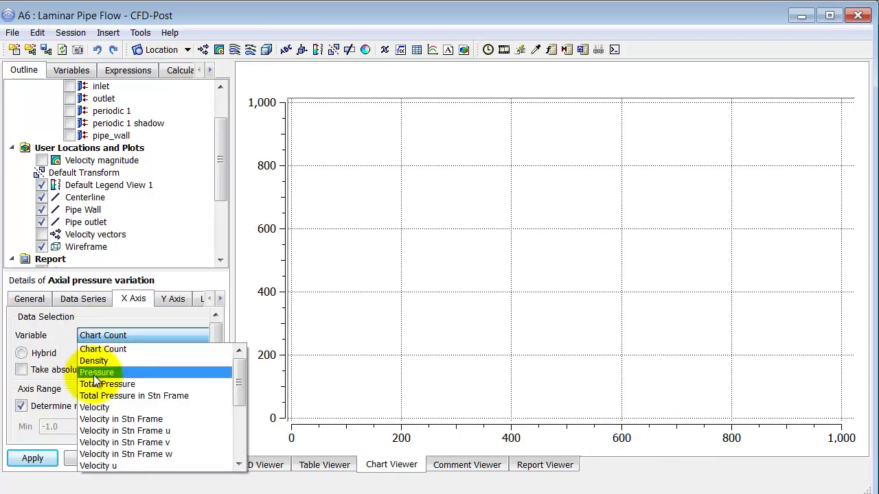
scroll(91, 419, "down", 4)
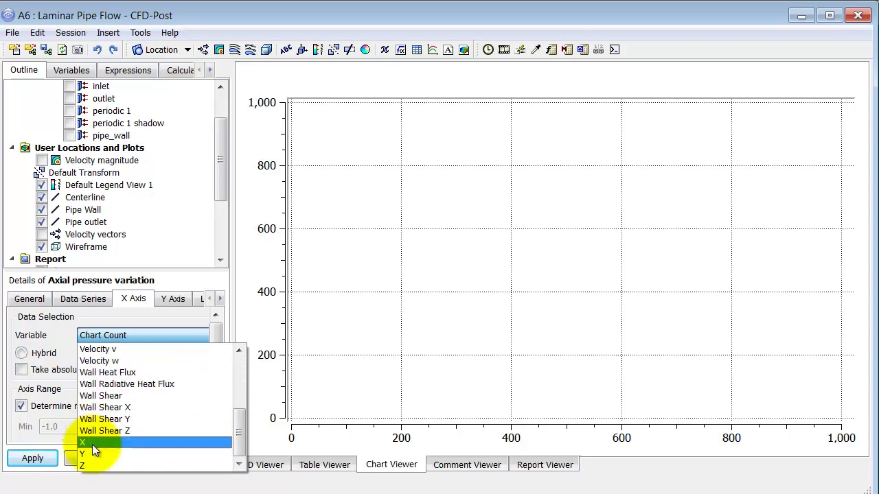
left_click(93, 440)
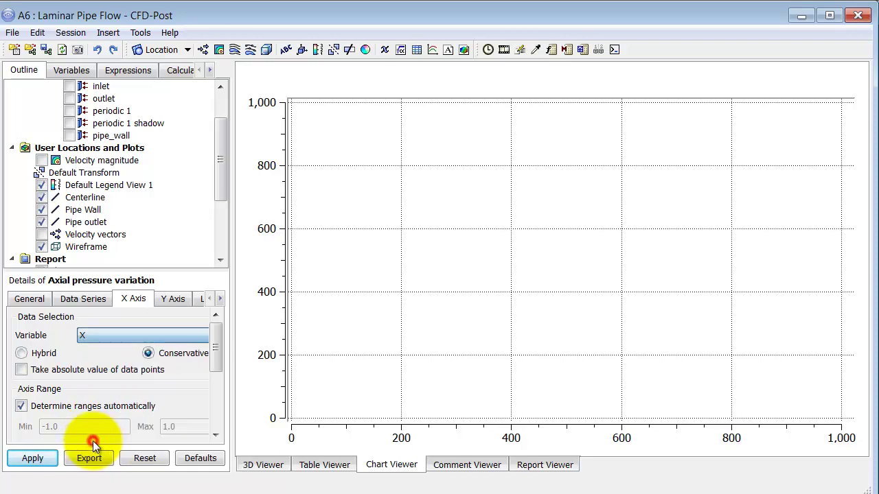
left_click(176, 302)
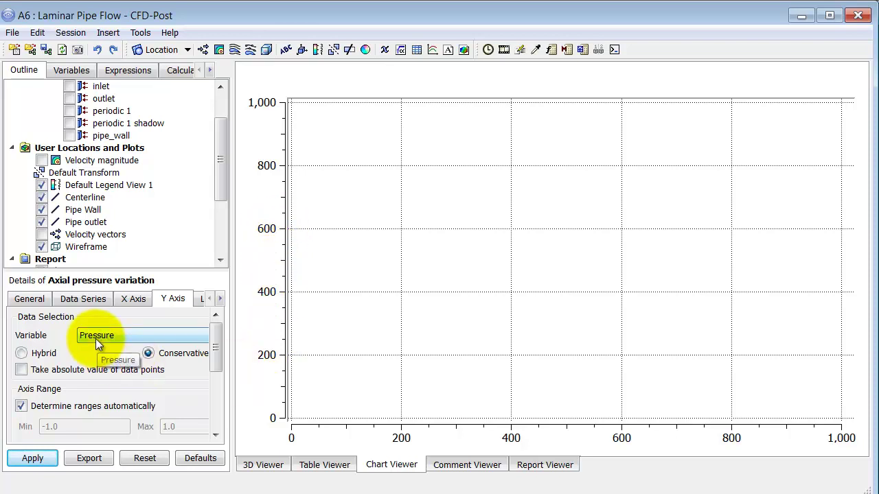
left_click(45, 459)
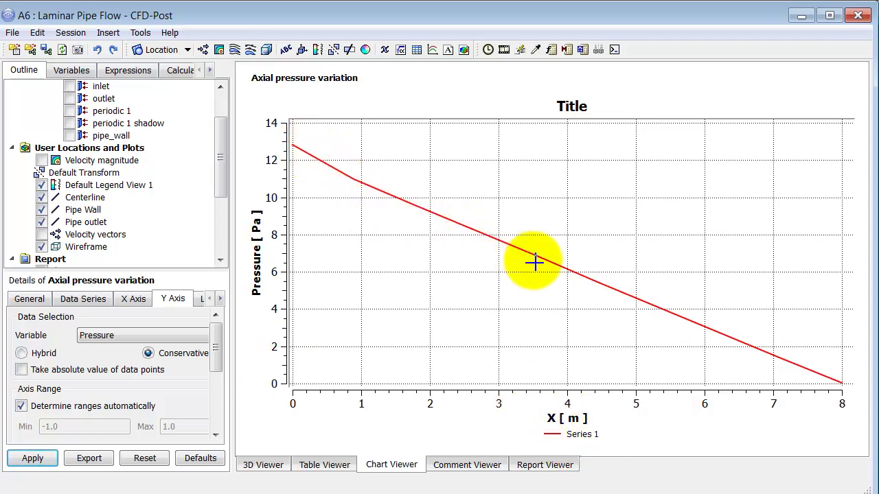
Add Series 2 along the Pipe Wall, plotting Pressure against X, and apply.
left_click(81, 301)
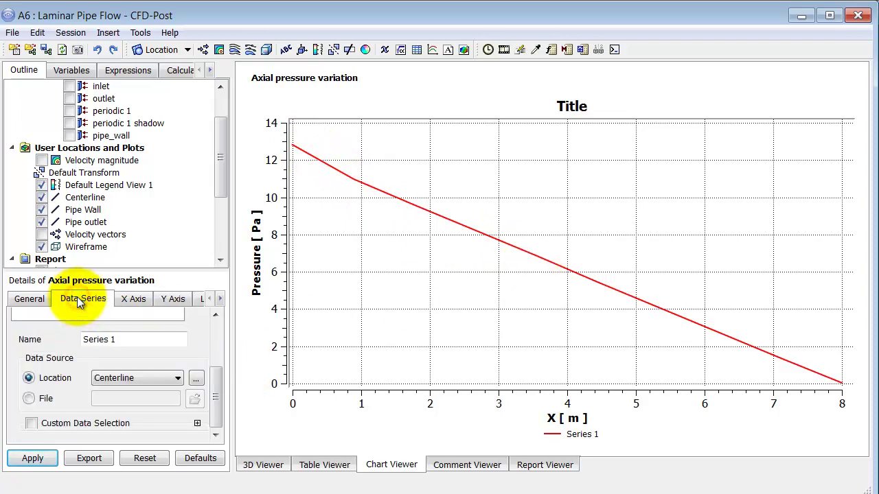
left_click_drag(216, 401, 220, 331)
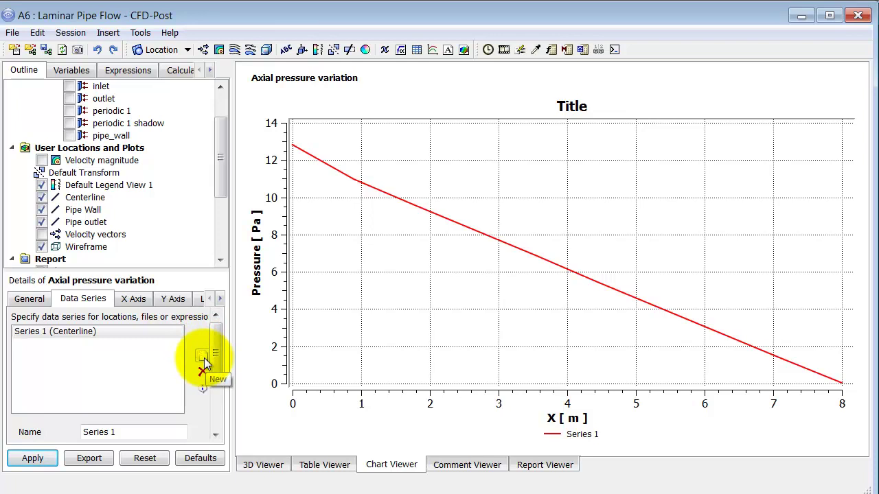
left_click(204, 358)
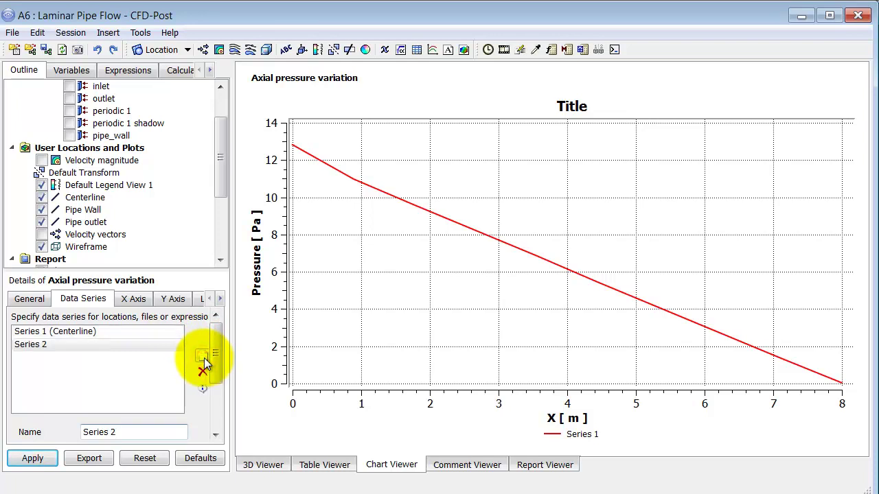
left_click_drag(216, 362, 220, 406)
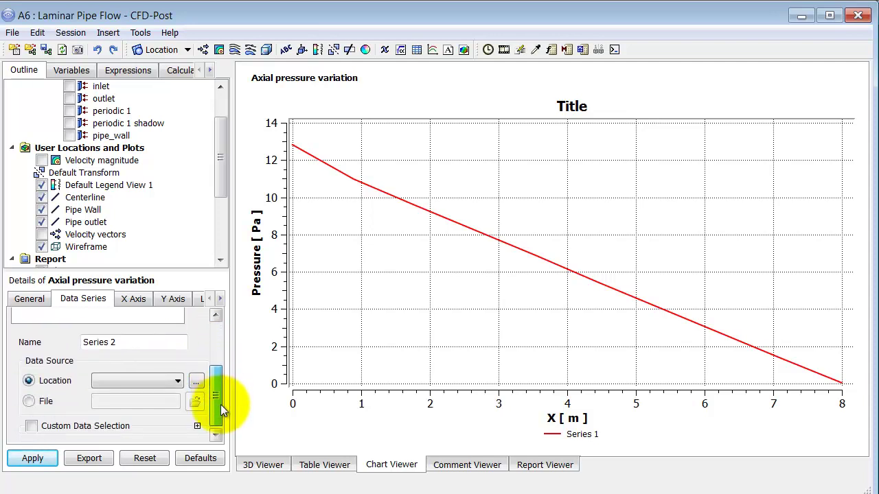
left_click(136, 381)
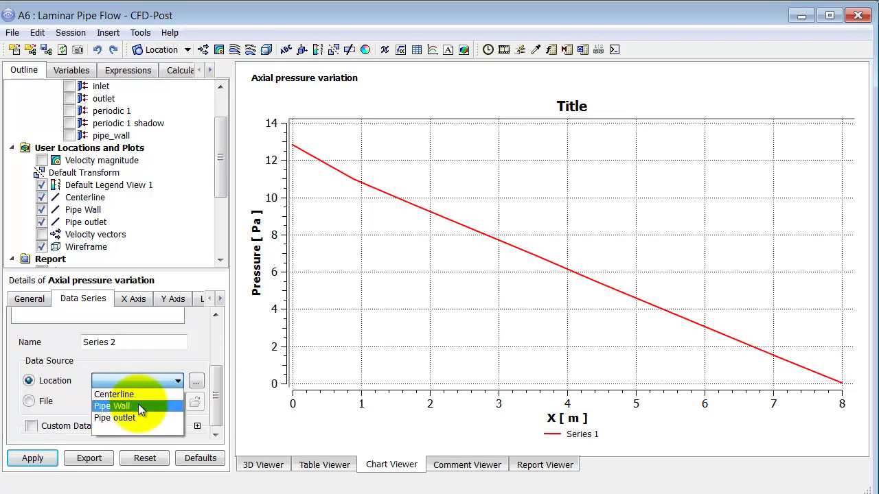
left_click(138, 405)
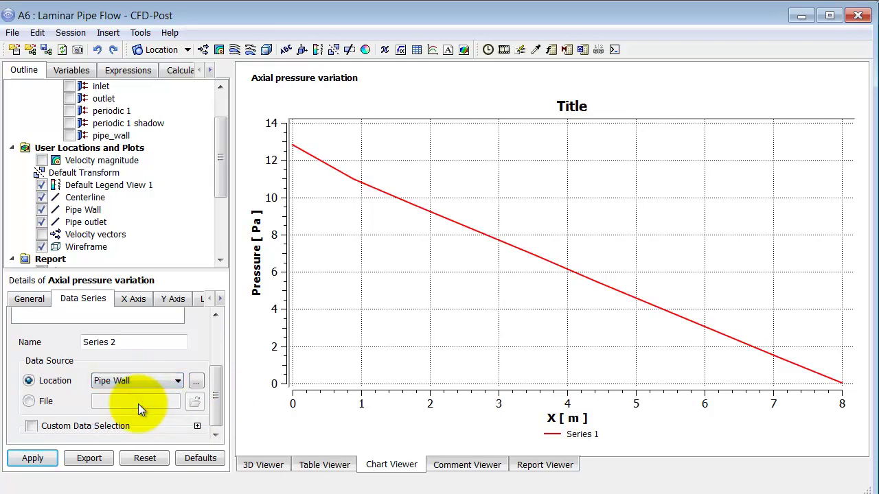
left_click(138, 300)
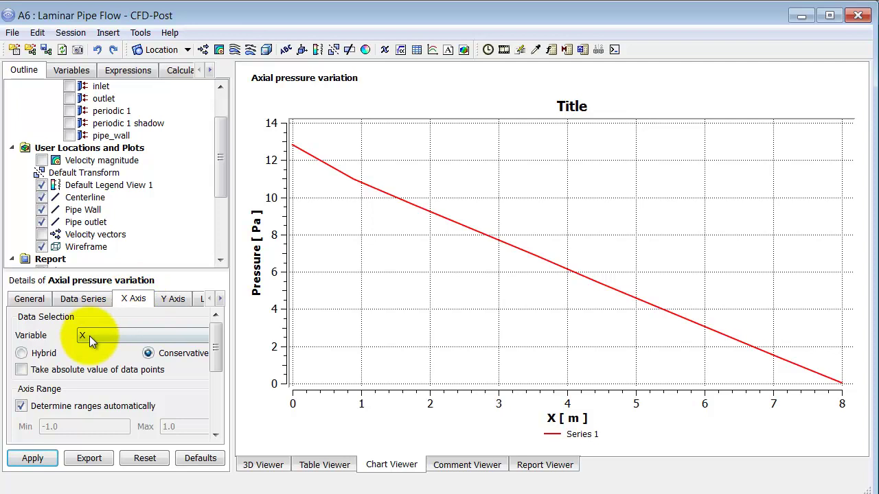
left_click(176, 300)
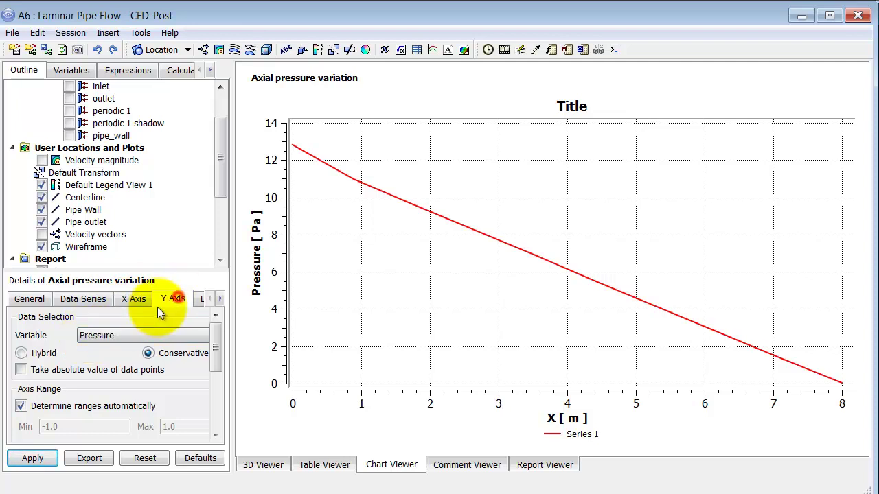
left_click(35, 459)
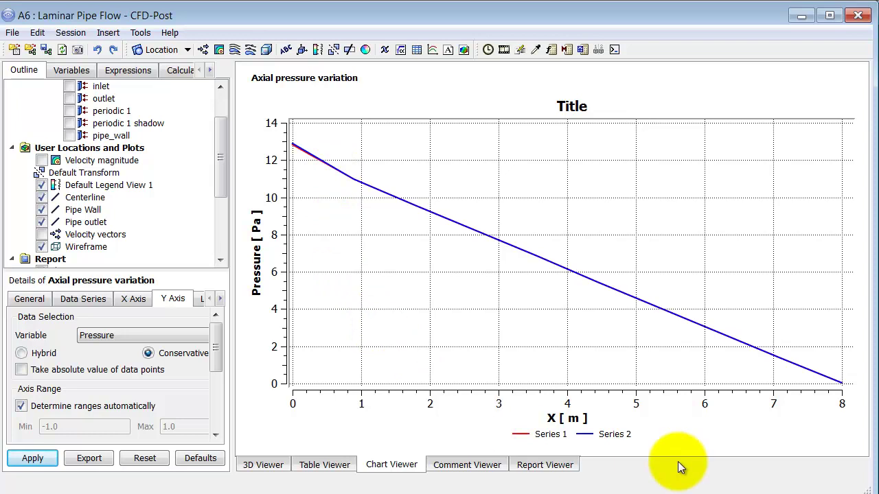
Export the axial pressure chart data to a CSV file named pressure.
left_click(88, 458)
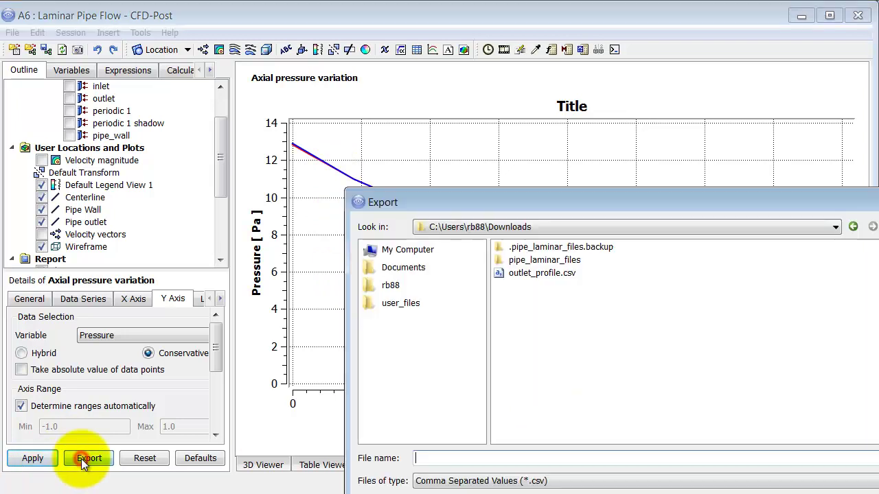
type("pressure")
key("Return")
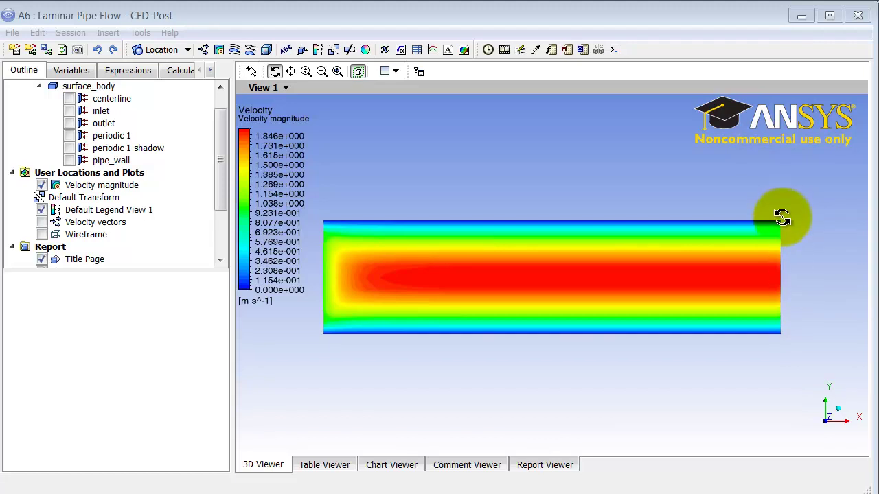
Insert a new line location named 'Pipe outlet'.
left_click(185, 50)
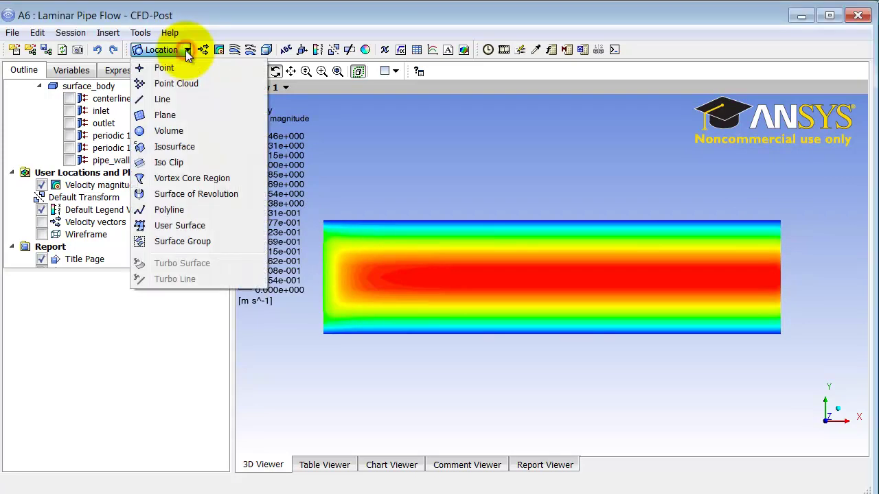
left_click(174, 100)
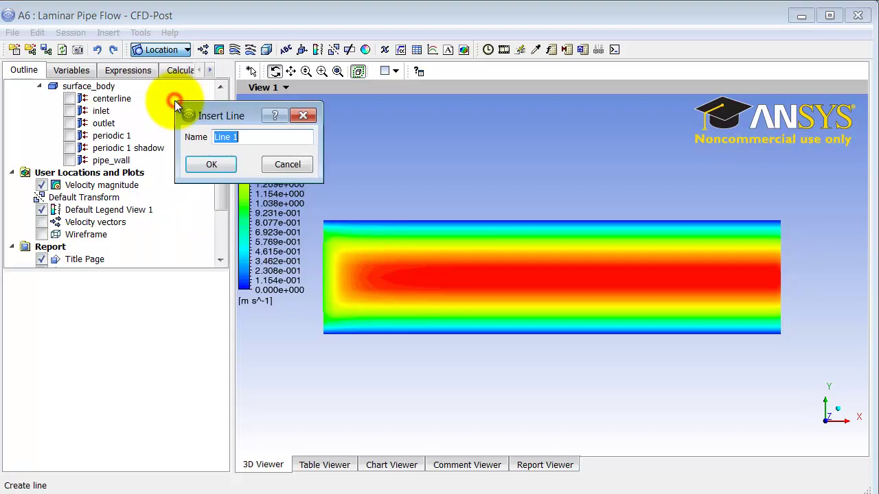
type("Pipe outlet")
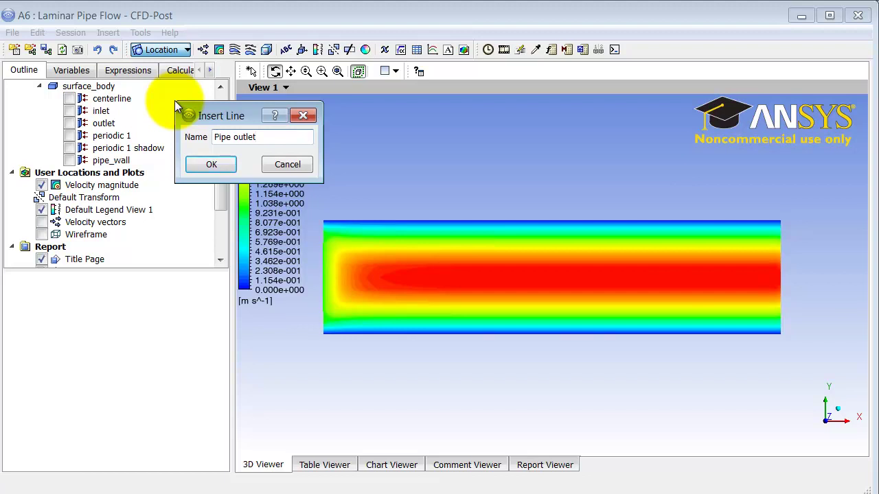
left_click(211, 165)
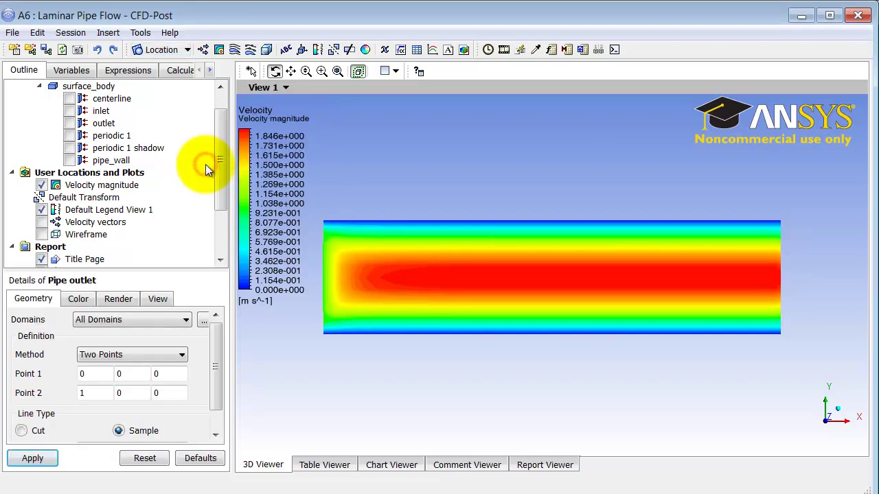
Set the Pipe outlet endpoints to (8, 0, 0) and (8, 0.1, 0) and apply.
left_click(90, 376)
type("8")
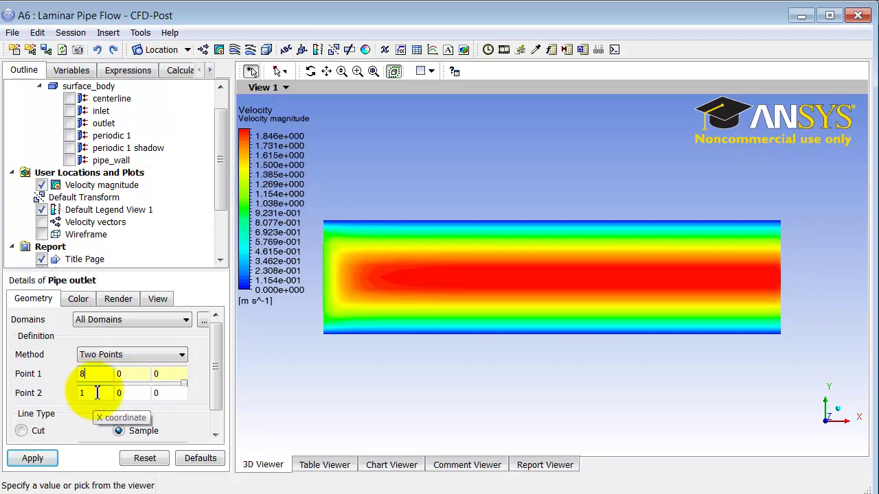
left_click(97, 393)
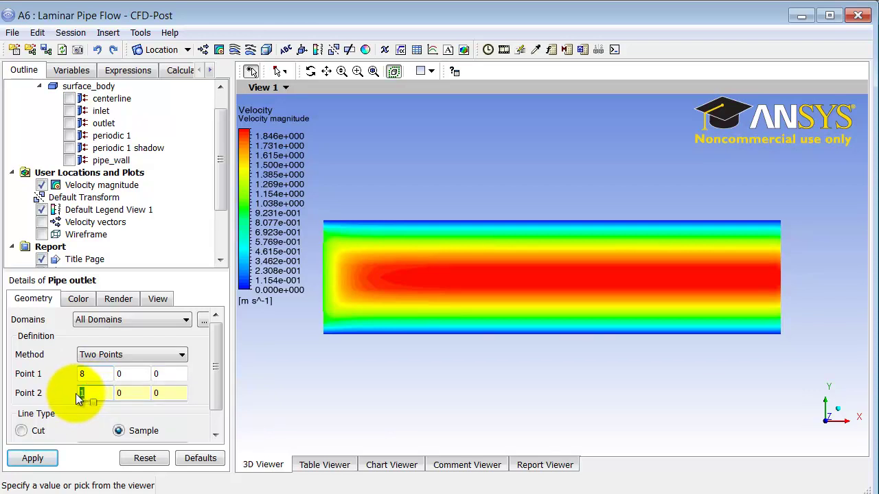
type("8")
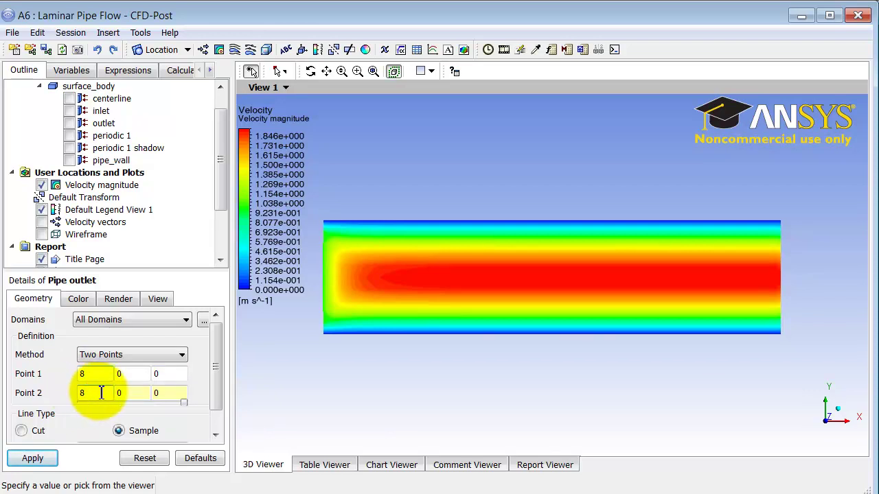
left_click(138, 392)
type(".1")
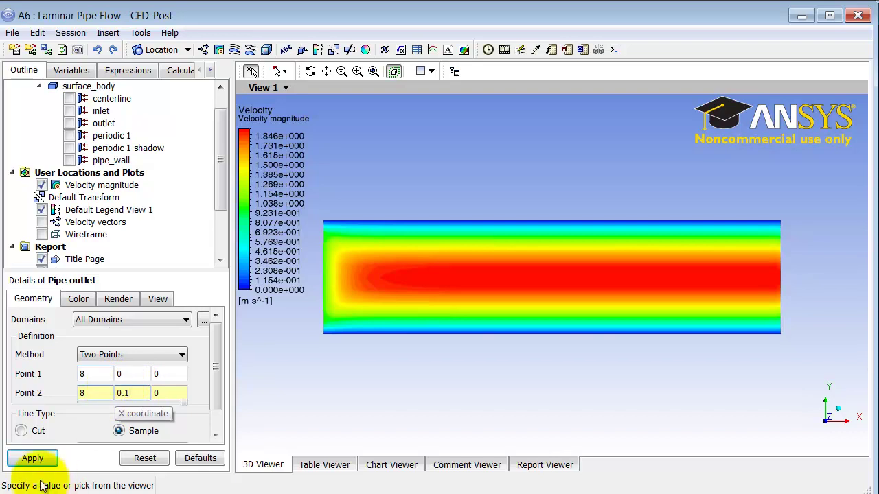
left_click(29, 463)
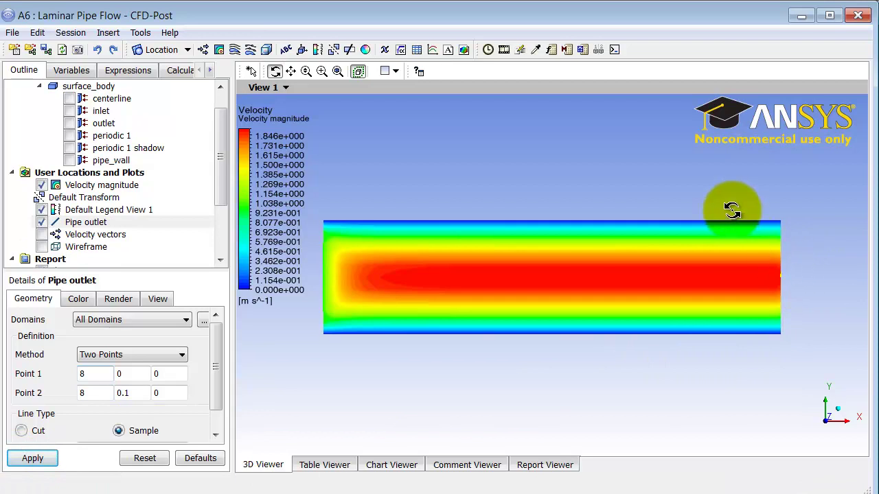
Zoom to the outlet, hide Velocity magnitude, show Wireframe, and rotate to face the exit.
right_click_drag(733, 211, 805, 348)
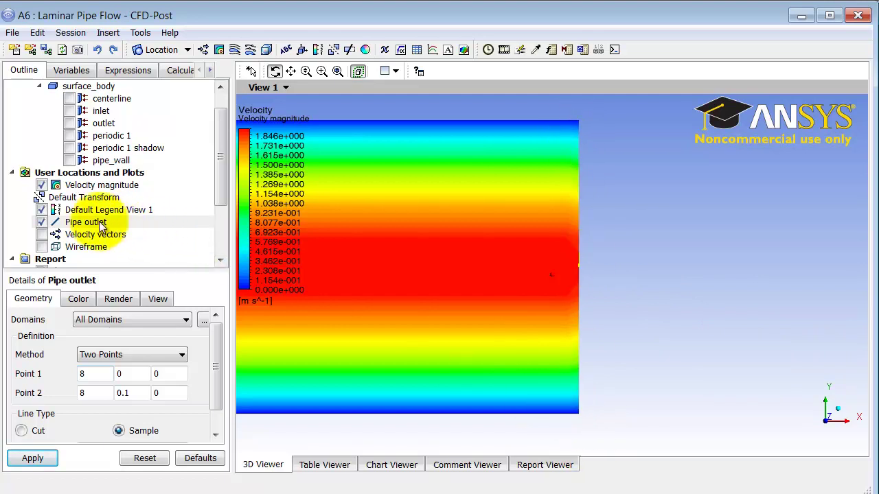
left_click(42, 186)
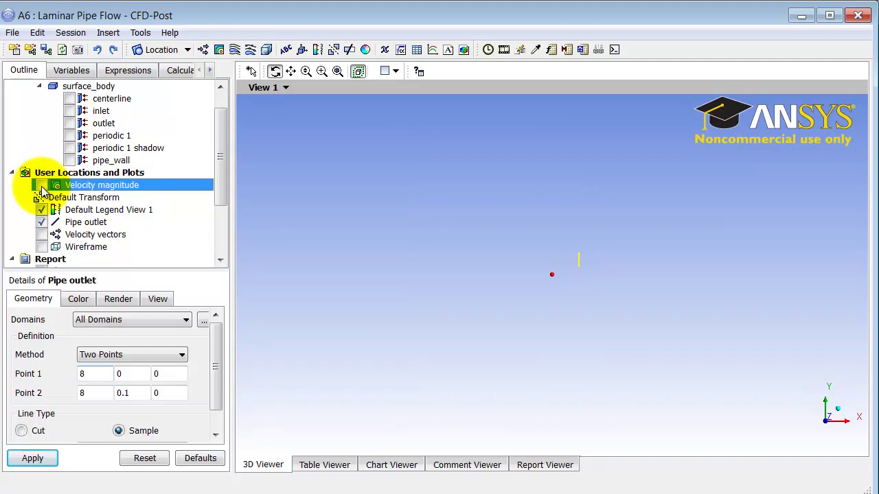
left_click(42, 248)
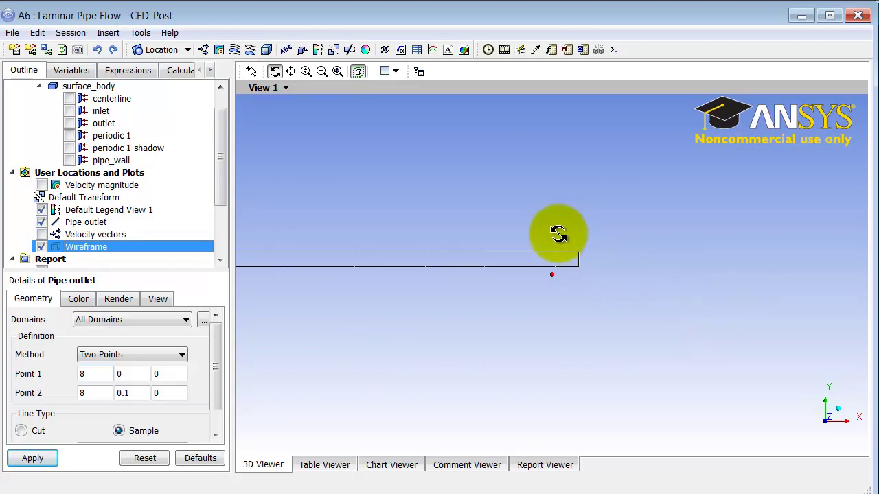
left_click_drag(549, 235, 600, 291)
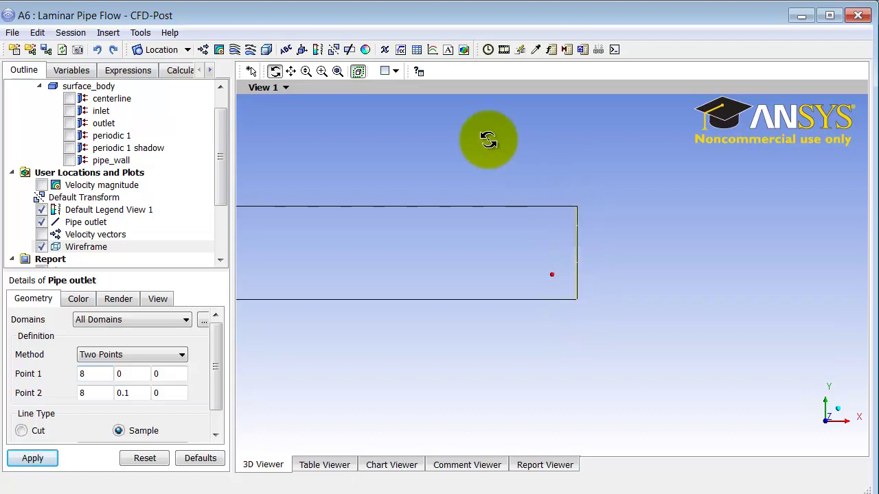
Insert a new XY chart named 'Velocity profile'.
left_click(432, 51)
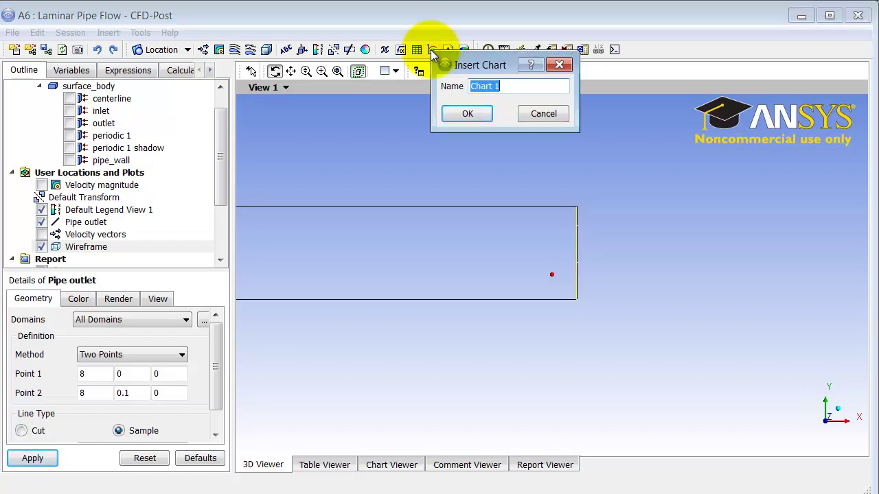
type("Velocity")
type("profile")
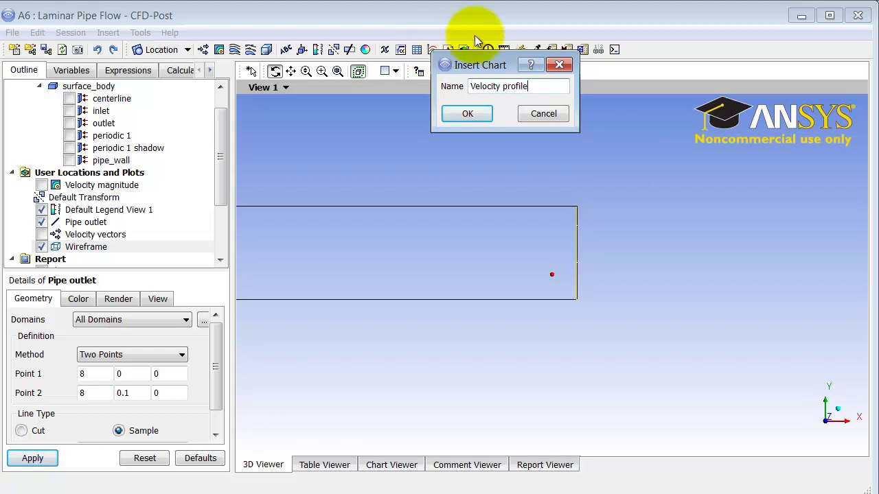
left_click(460, 115)
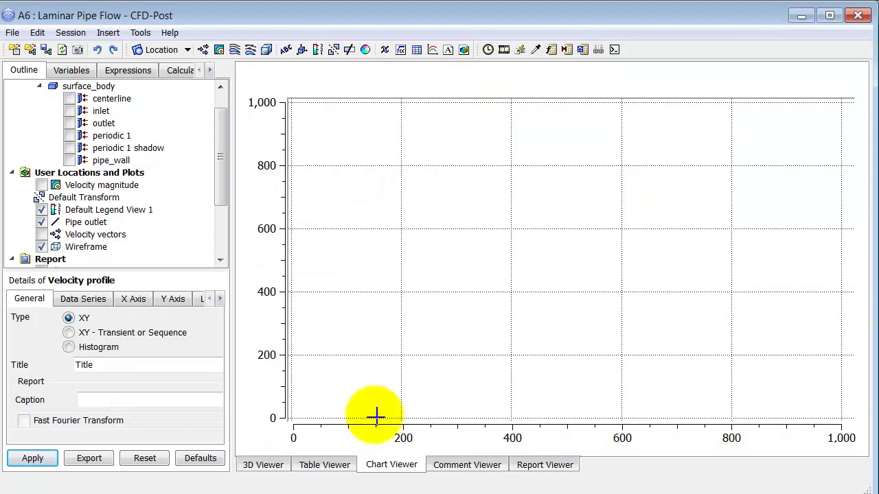
Bring up the empty chart view and the Series 1 location list.
left_click(259, 466)
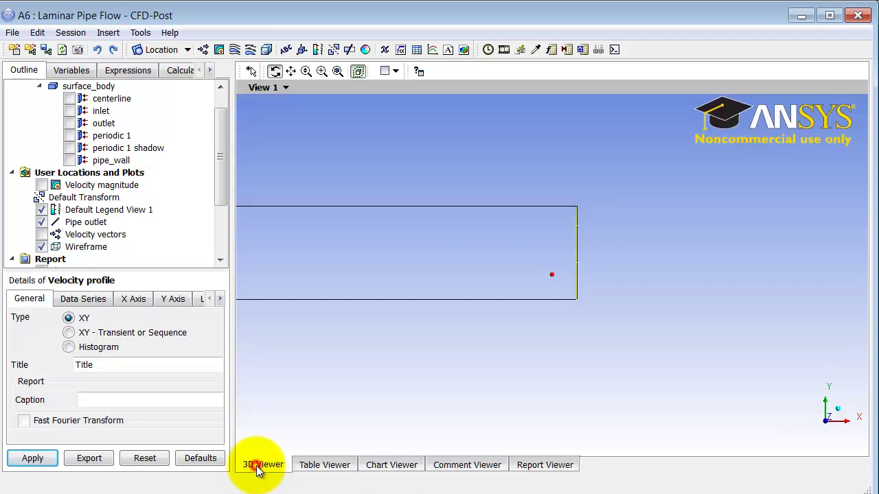
left_click(390, 468)
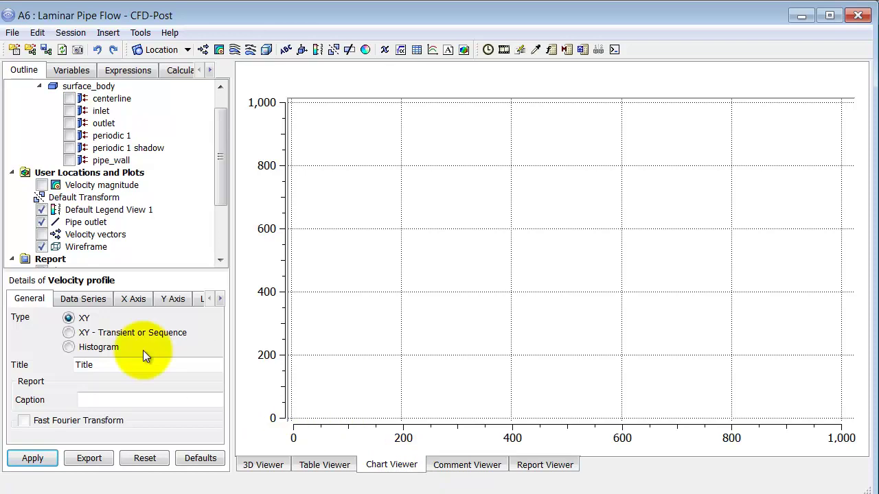
left_click(86, 301)
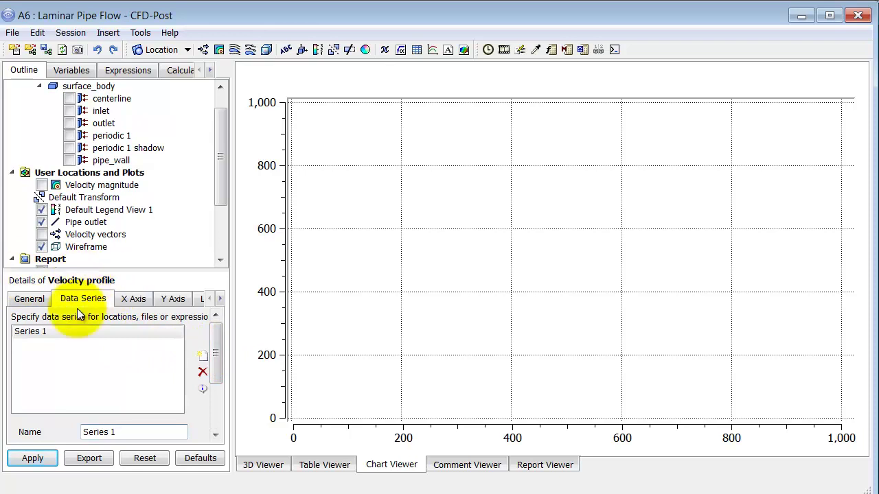
left_click_drag(217, 348, 215, 388)
left_click(116, 385)
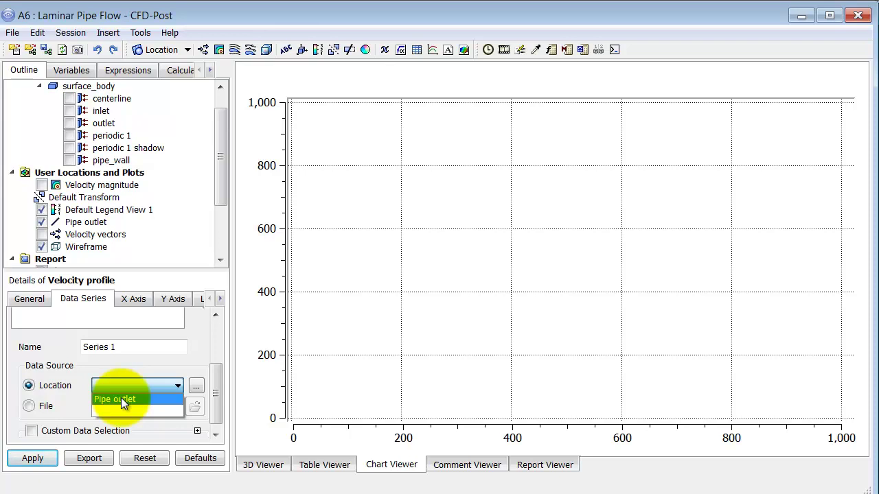
Take the series along Pipe outlet with Velocity u on the horizontal axis.
left_click(121, 398)
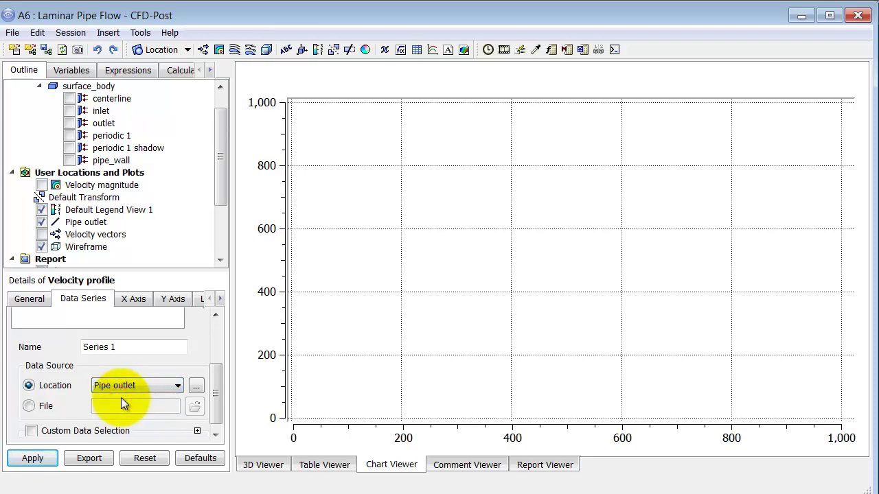
left_click(129, 300)
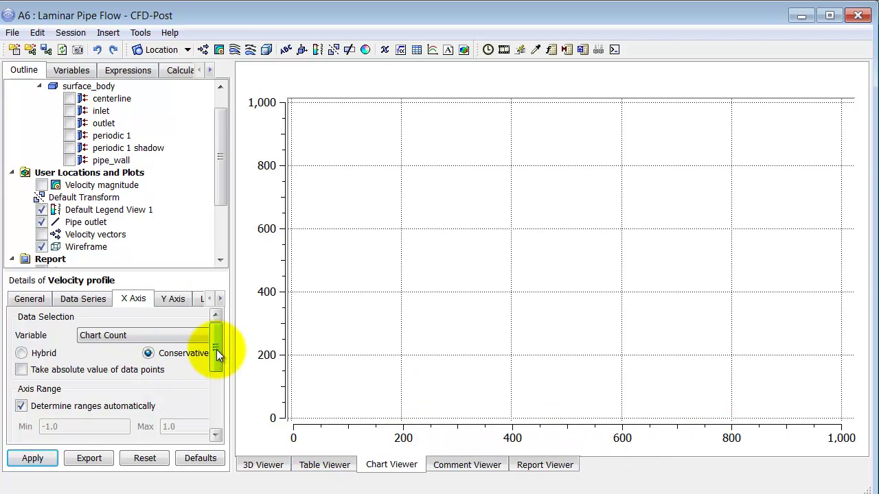
left_click(175, 336)
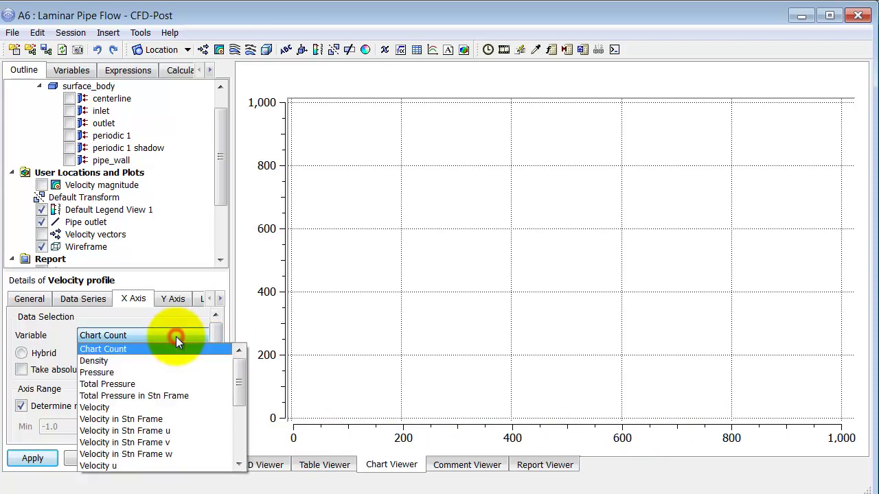
left_click(140, 467)
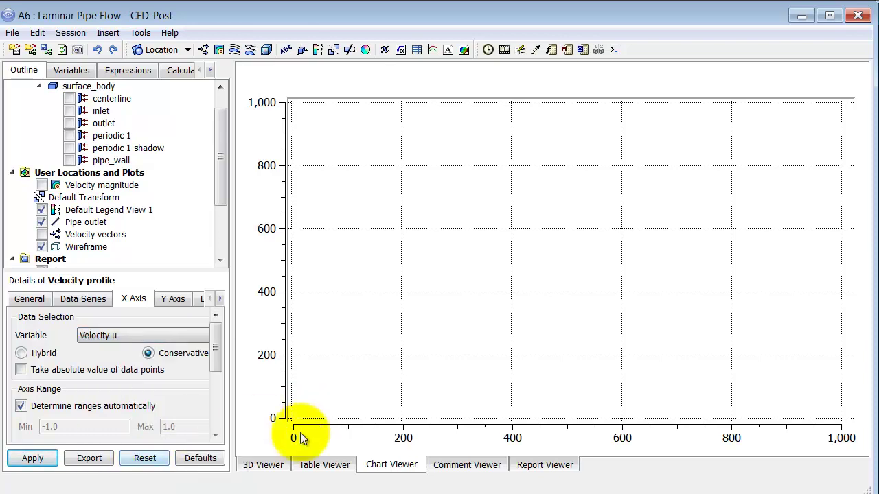
Put Y on the vertical axis and apply to draw the velocity profile.
left_click(171, 300)
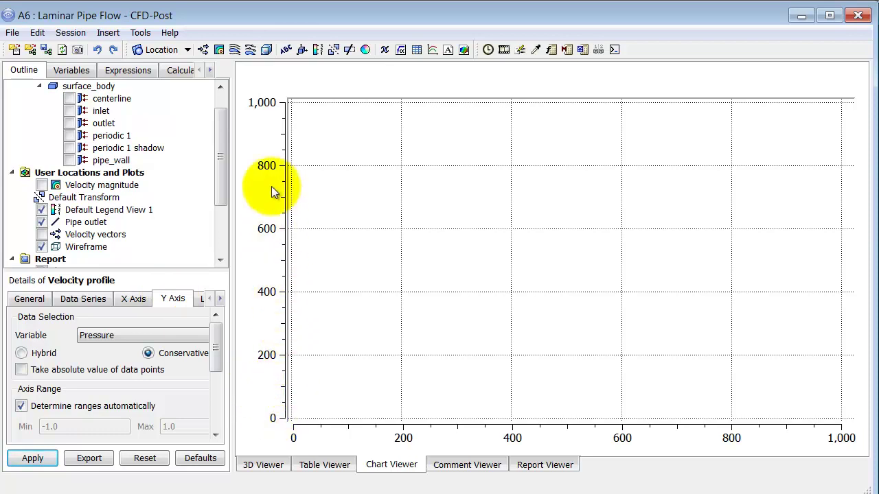
left_click(113, 337)
scroll(107, 443, "down", 2)
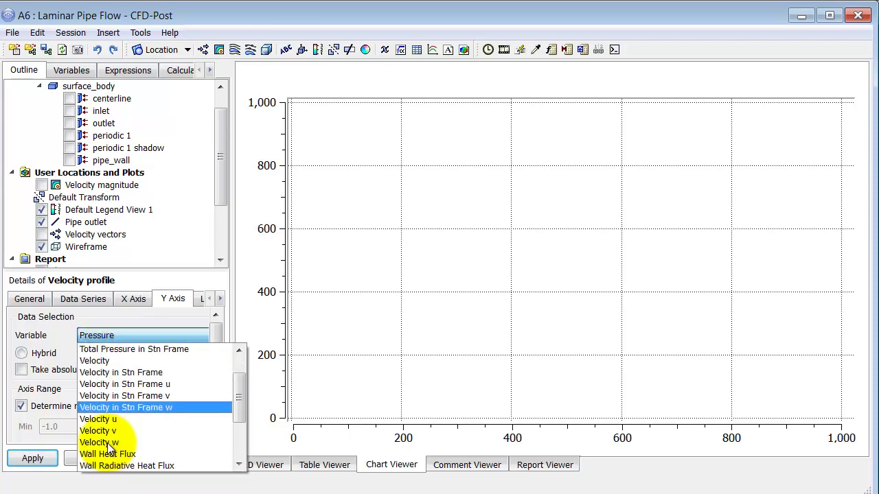
scroll(108, 446, "down", 1)
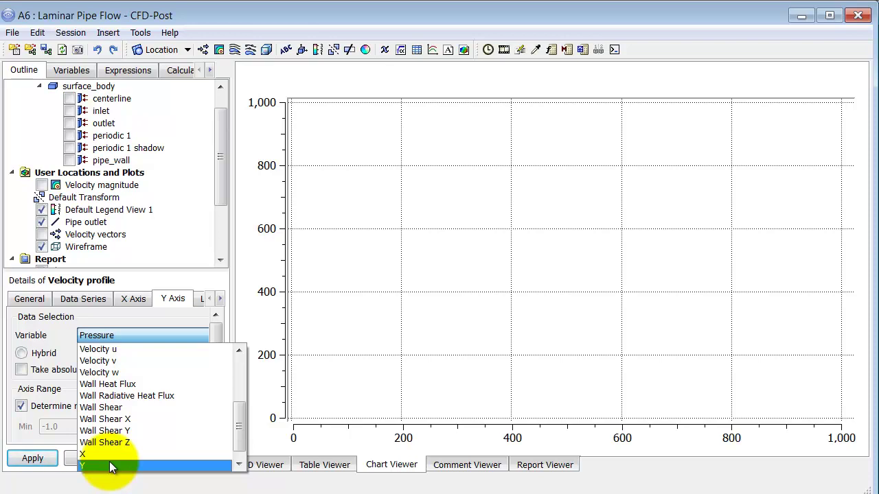
left_click(109, 462)
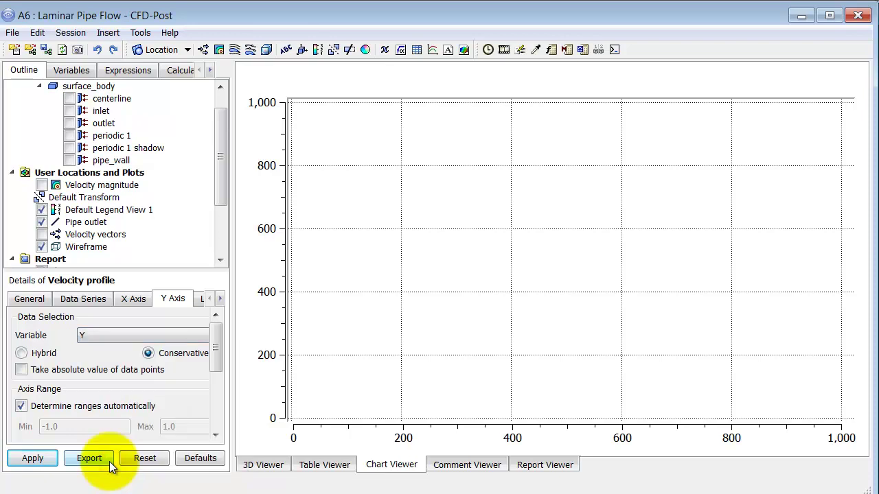
left_click(33, 458)
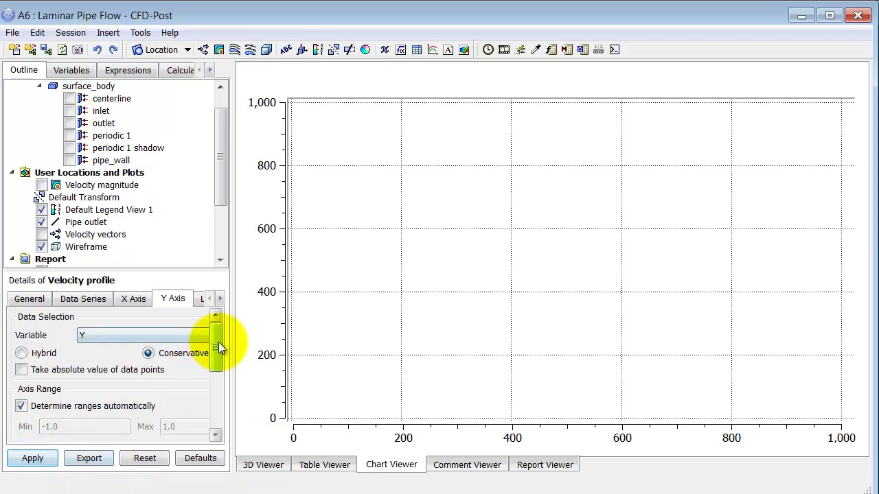
left_click(26, 460)
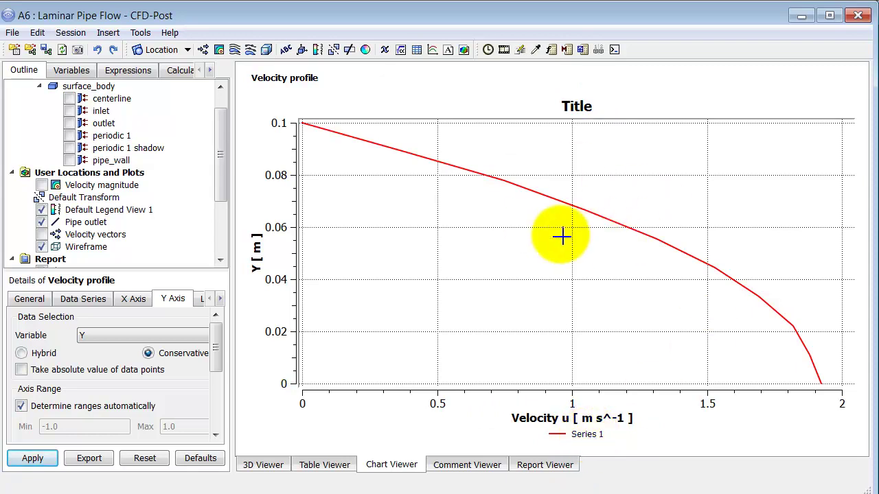
Export the chart data as outlet_profile.csv in Downloads, overwriting the existing file.
left_click(89, 459)
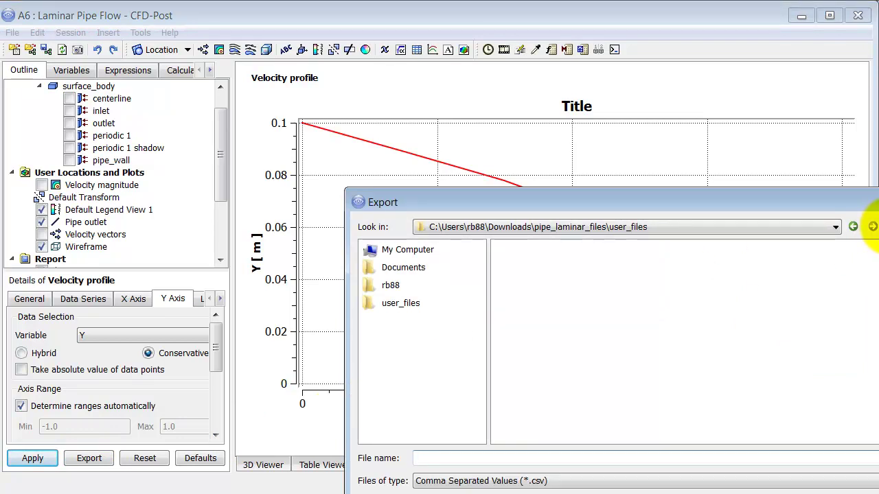
left_click(872, 227)
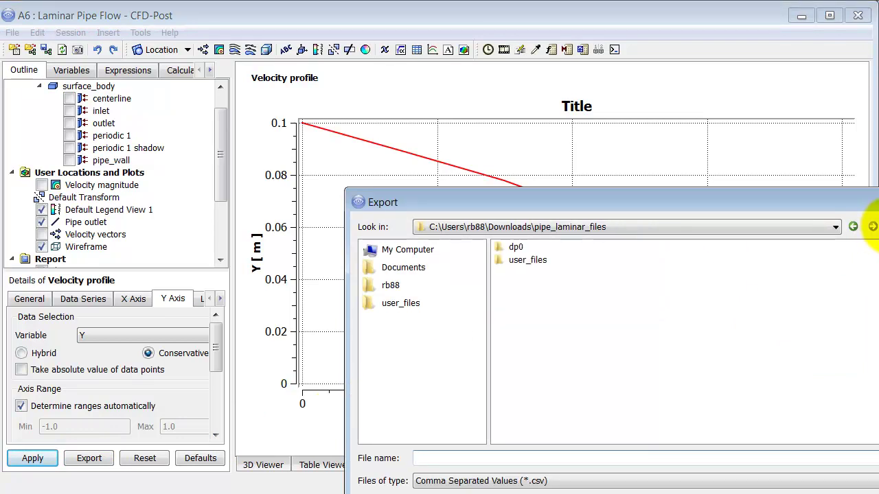
left_click(872, 227)
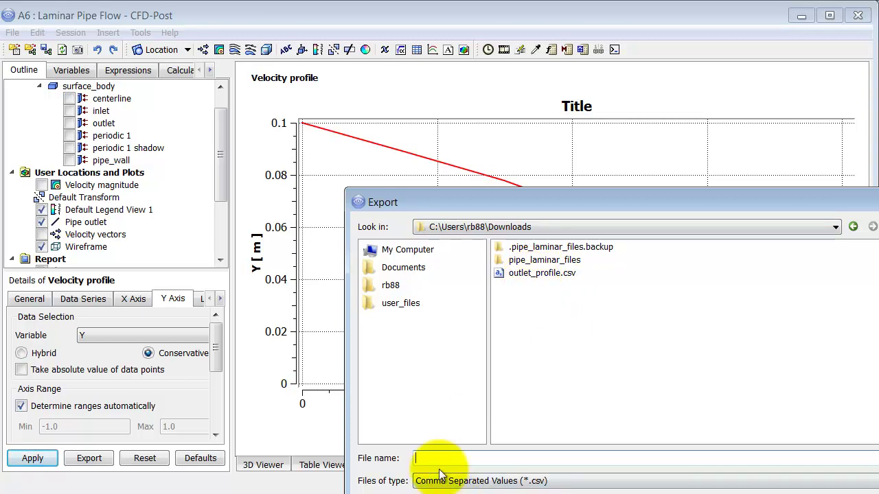
type("outle")
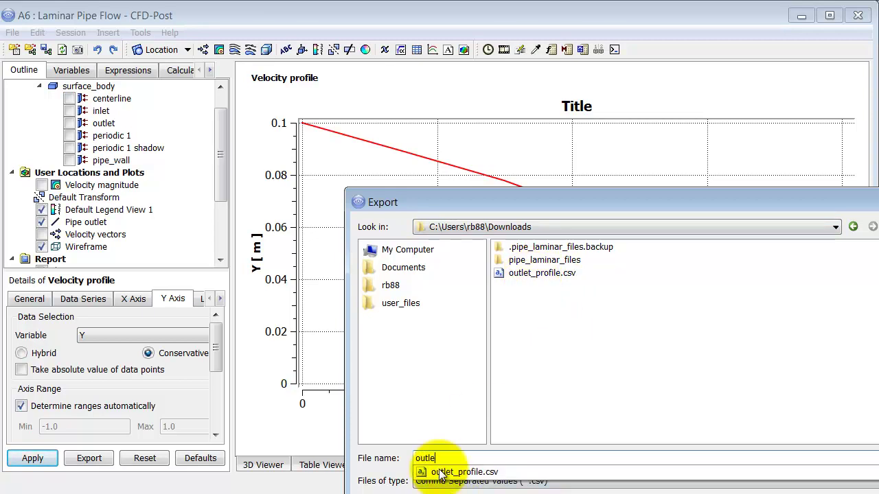
type("t_pr")
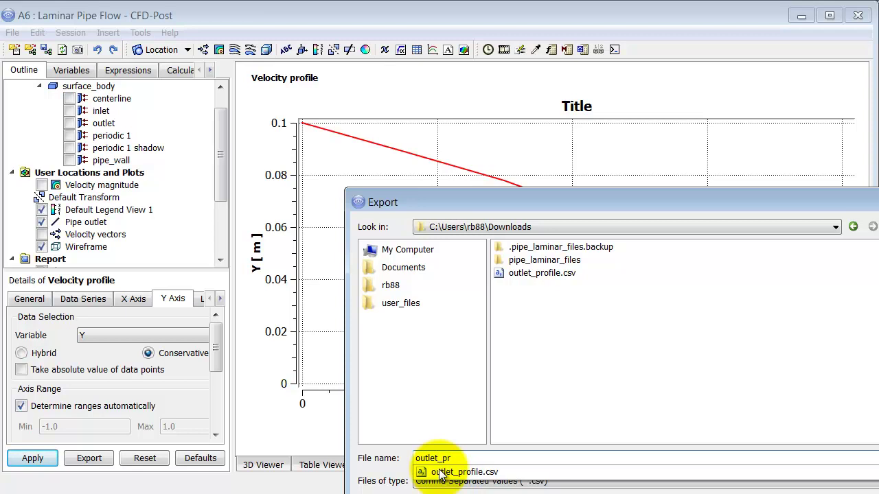
type("ofile")
left_click(439, 472)
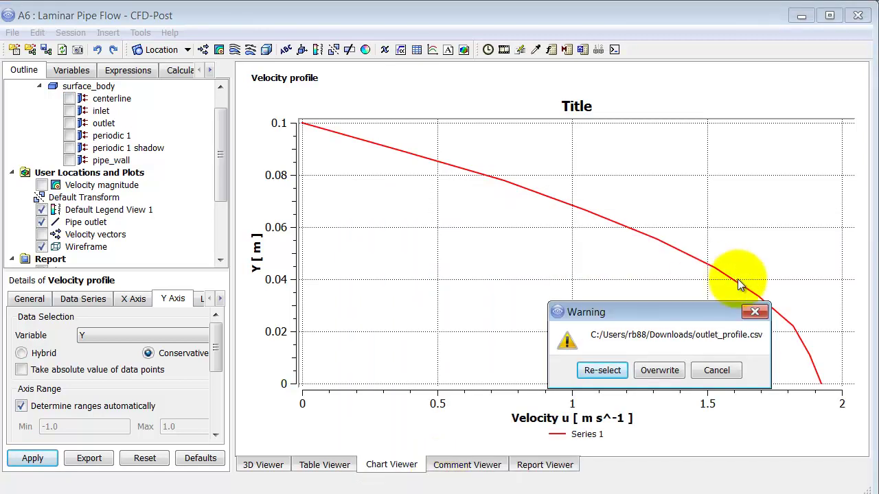
left_click(660, 370)
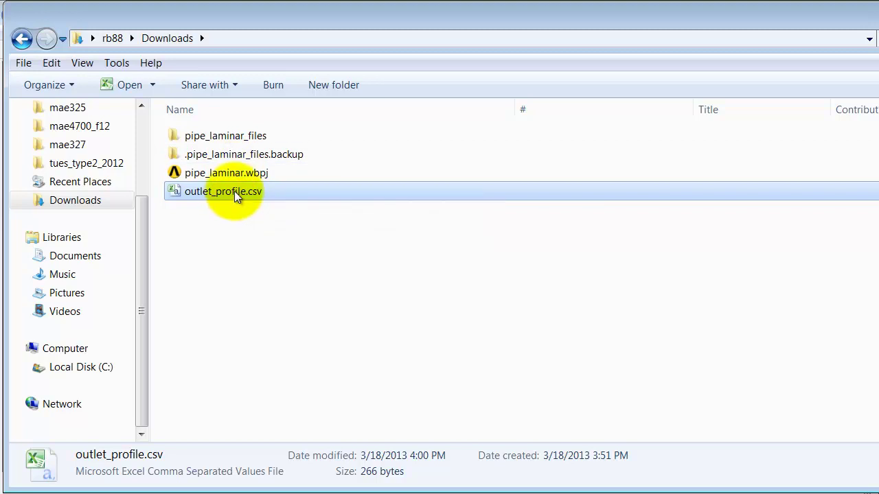
Open outlet_profile.csv from the Downloads folder in Excel.
double_click(234, 191)
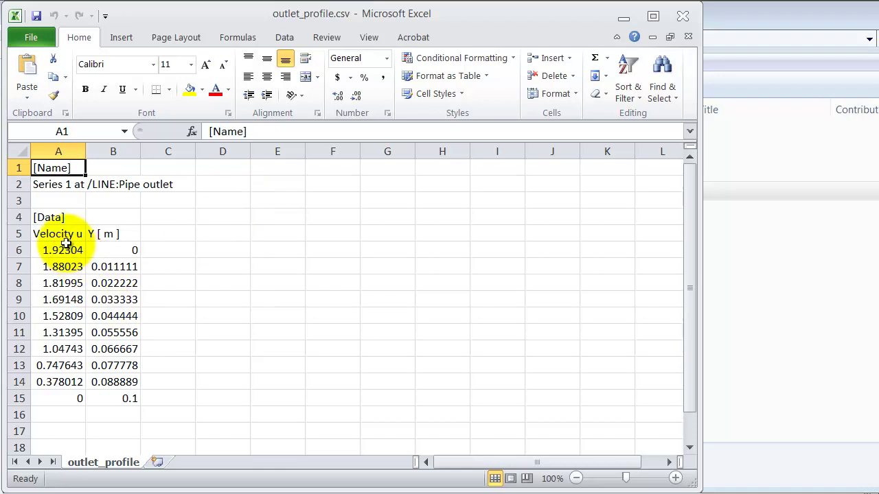
Select the exported Velocity u and Y values in A6:B14, then pick cell B8.
left_click_drag(66, 249, 121, 379)
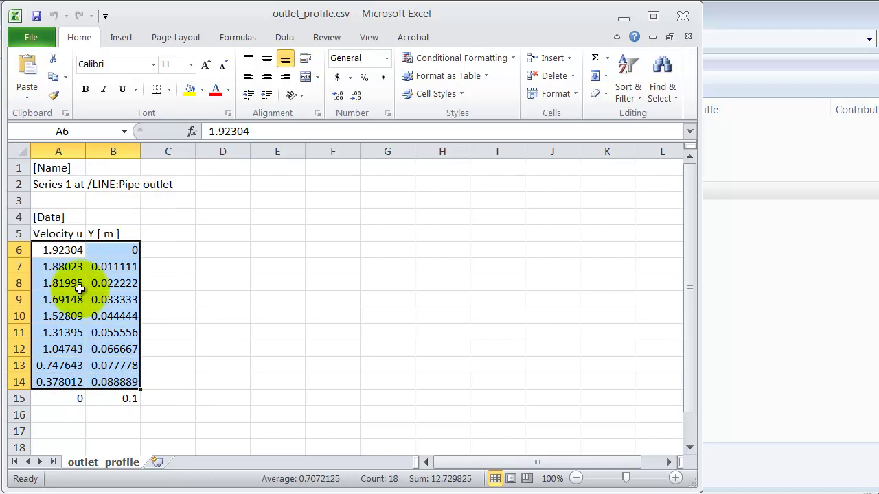
left_click(89, 281)
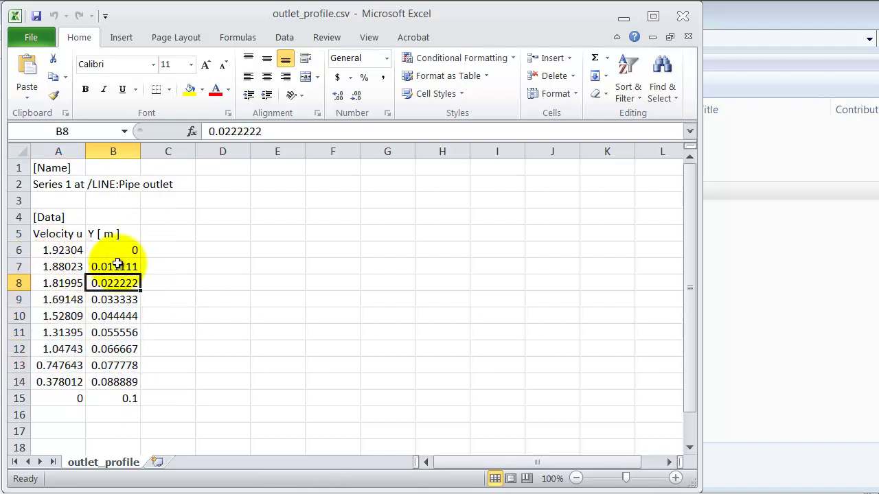